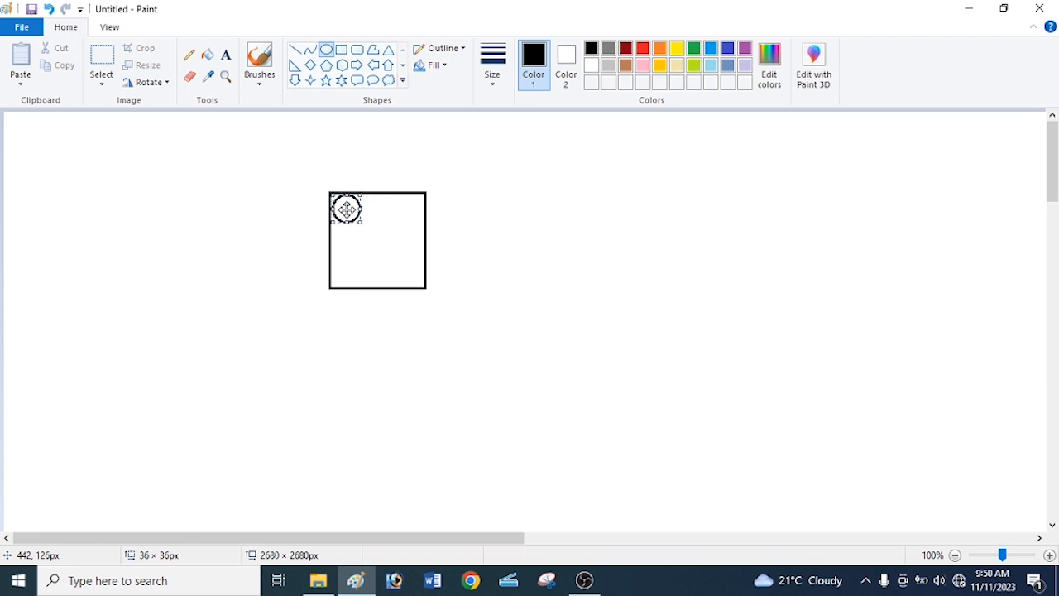
Draw a diagonal line from near the small circle to the square's lower-right corner.
{"action": "left_click", "coordinate": [319, 197]}
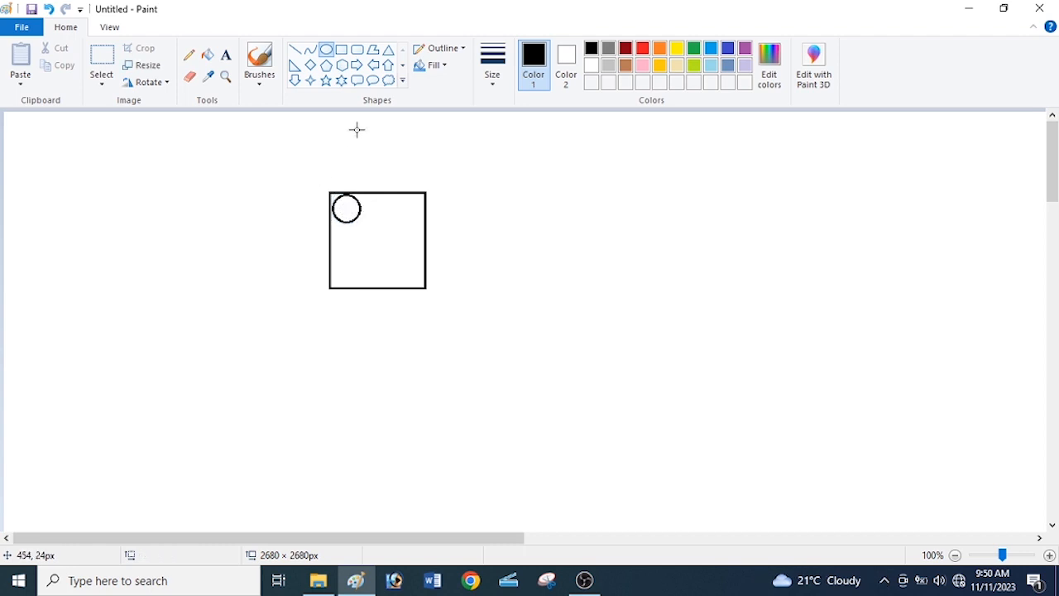
{"action": "left_click", "coordinate": [295, 49]}
{"action": "left_click_drag", "start_coordinate": [365, 229], "coordinate": [425, 287]}
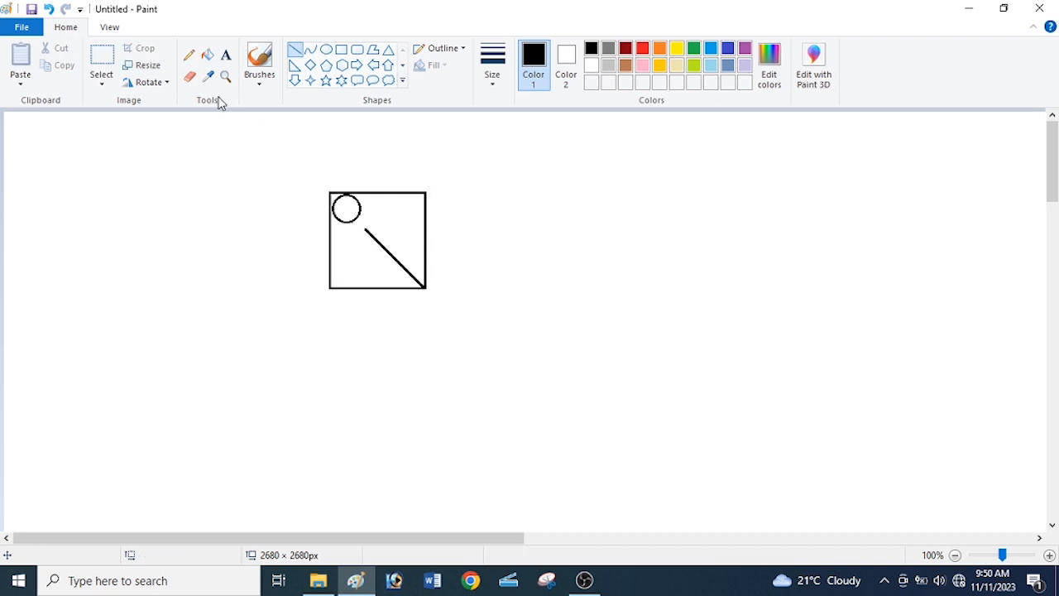
Place a small black dot at the diagonal line's upper end using the eraser with black as the second colour.
{"action": "left_click", "coordinate": [189, 76]}
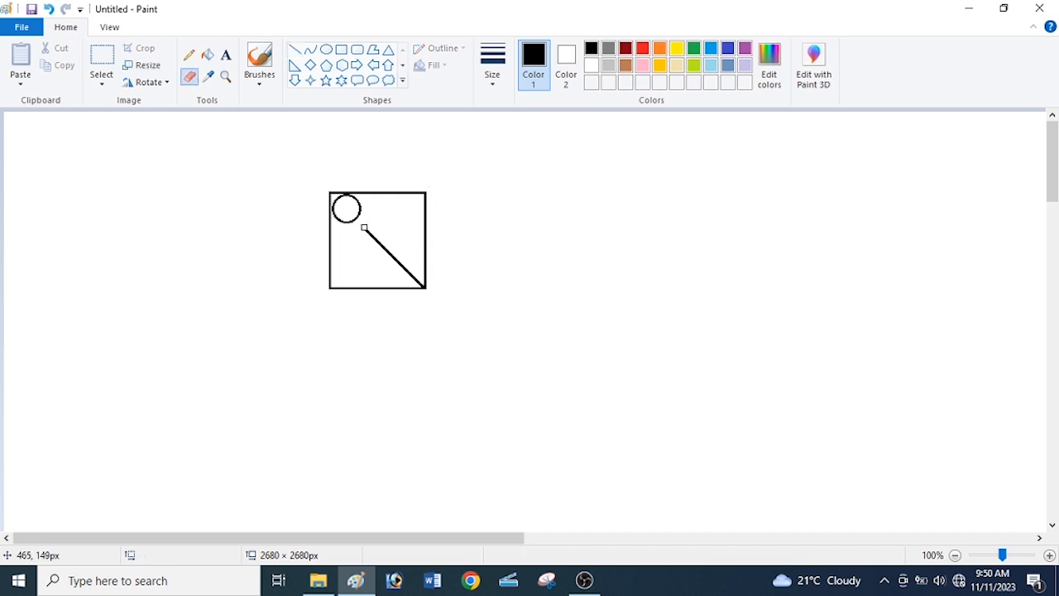
{"action": "left_click", "coordinate": [564, 62]}
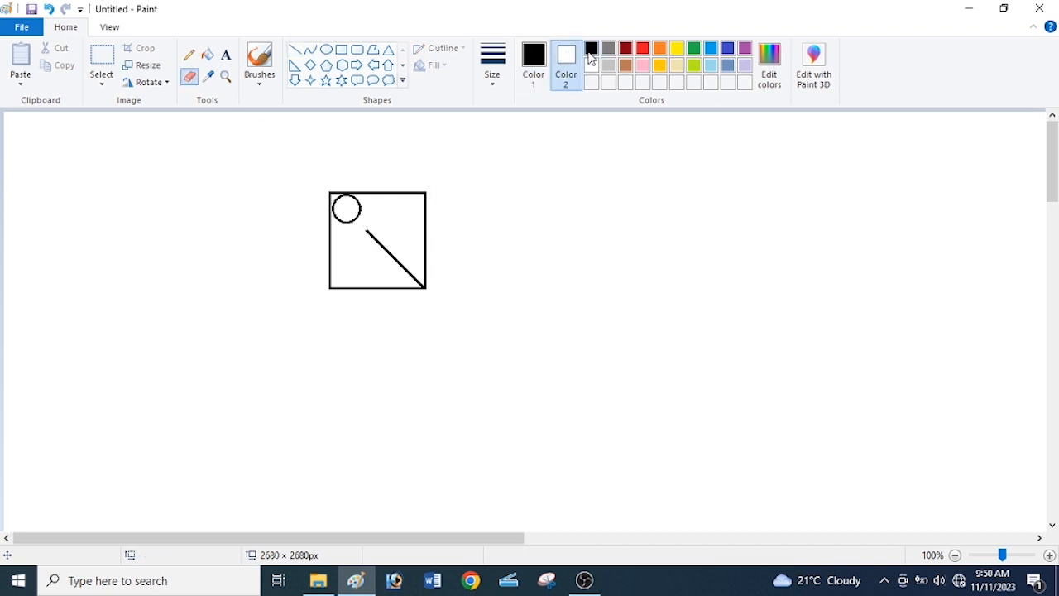
{"action": "left_click", "coordinate": [590, 49]}
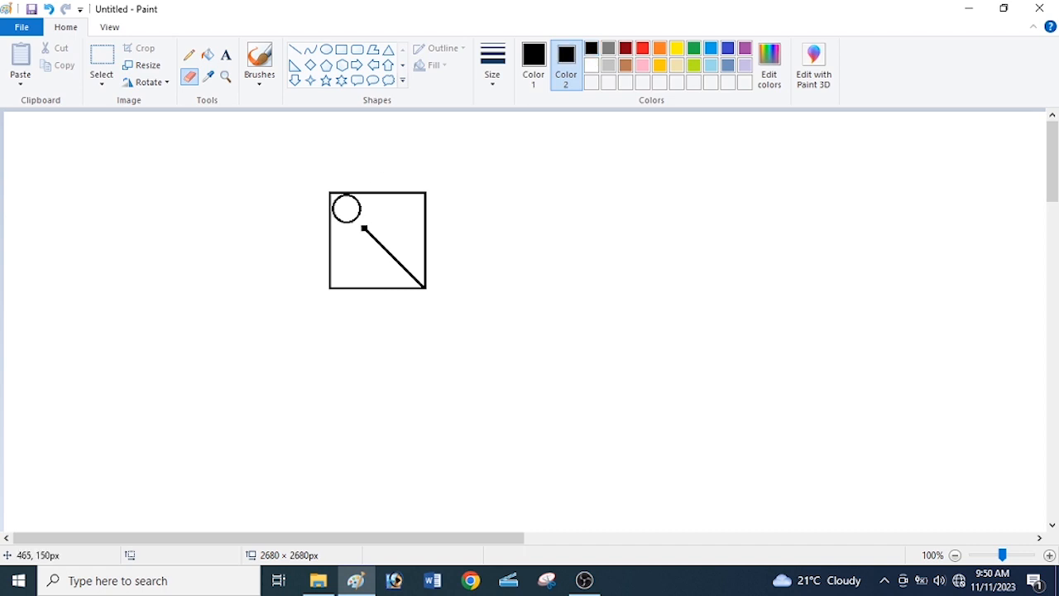
{"action": "left_click", "coordinate": [590, 66]}
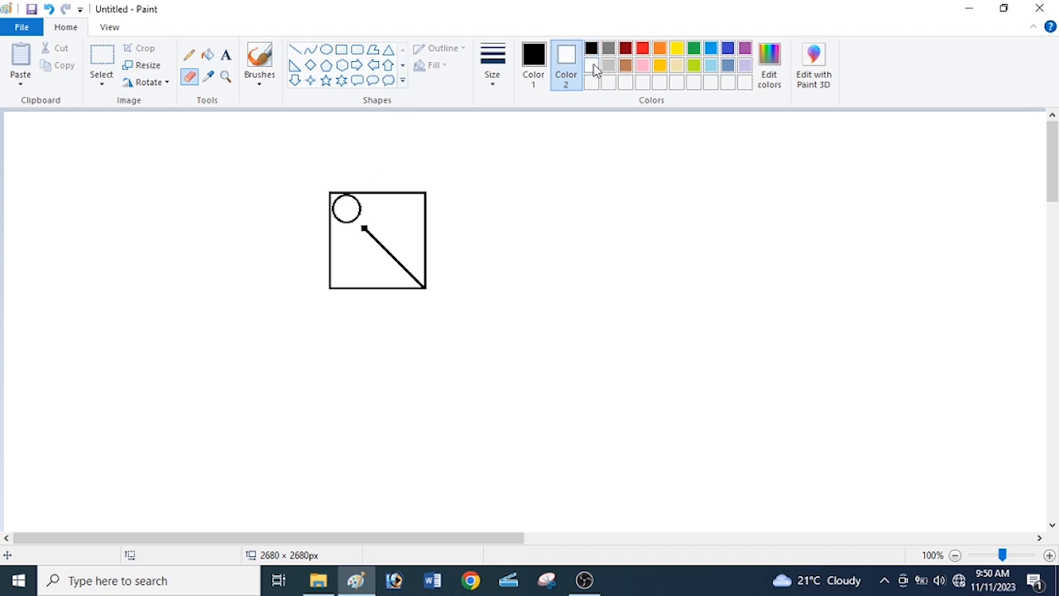
Draw a small circle about 14 × 14 px just right of the dot on the diagonal.
{"action": "left_click", "coordinate": [294, 50]}
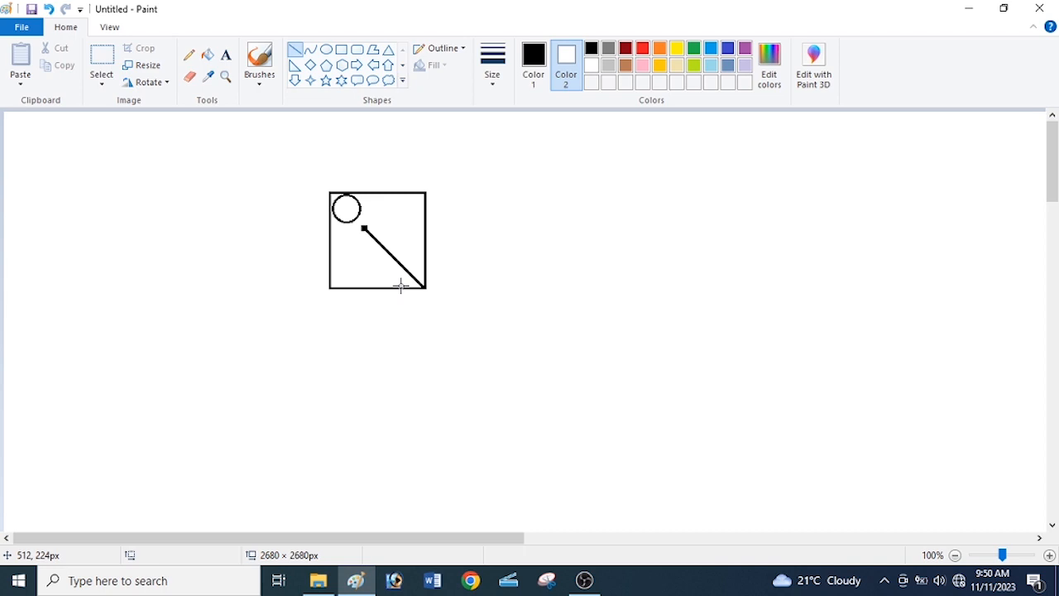
{"action": "left_click", "coordinate": [326, 50]}
{"action": "left_click_drag", "start_coordinate": [373, 223], "coordinate": [384, 236]}
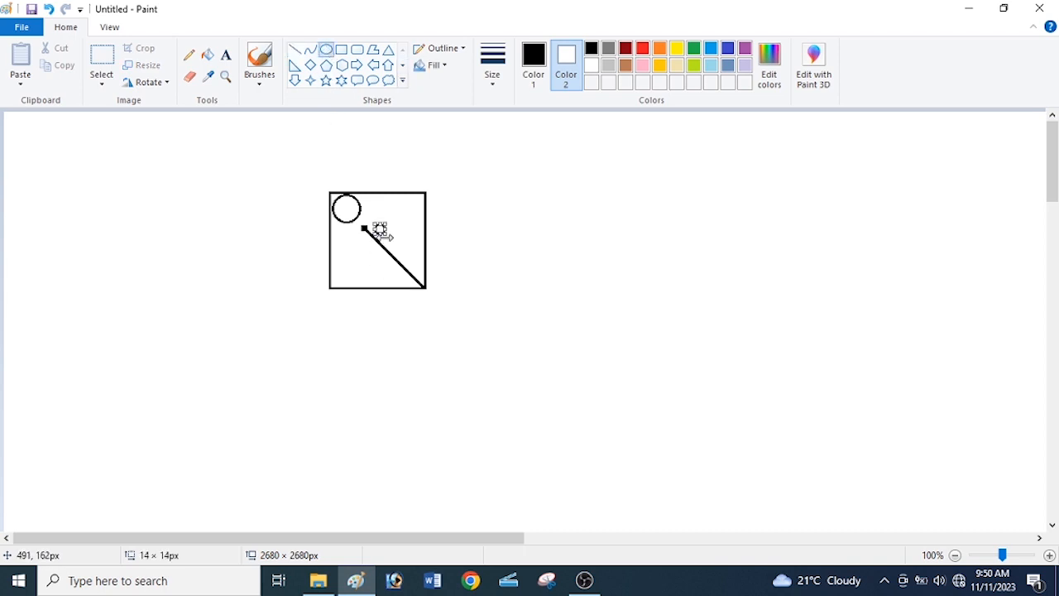
{"action": "left_click", "coordinate": [417, 149]}
Draw a horizontal line from the small circle to the square's right edge, undoing a stray stroke.
{"action": "left_click", "coordinate": [295, 50]}
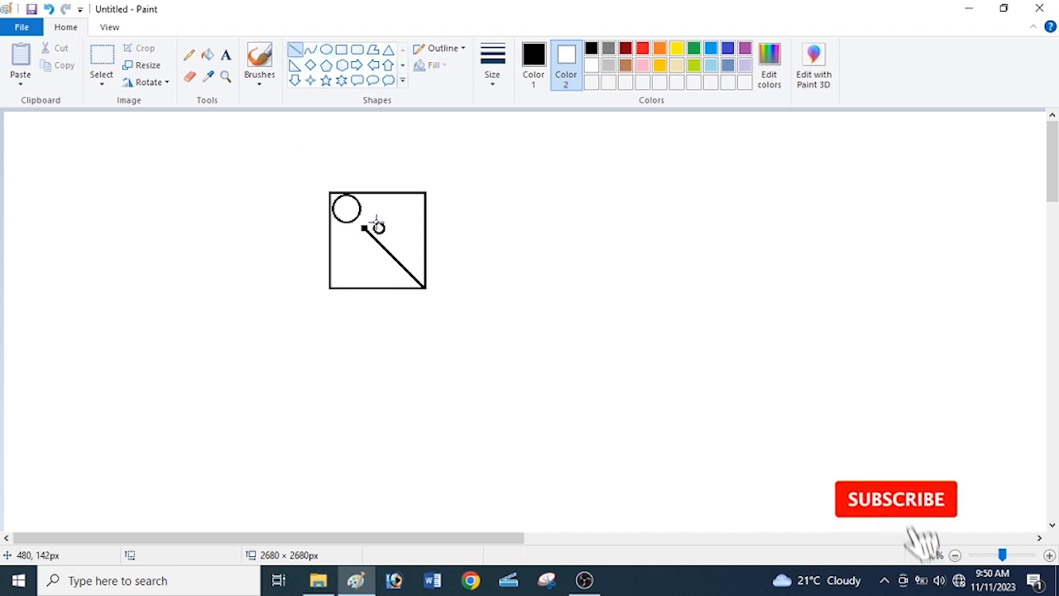
{"action": "left_click_drag", "start_coordinate": [372, 221], "coordinate": [426, 222]}
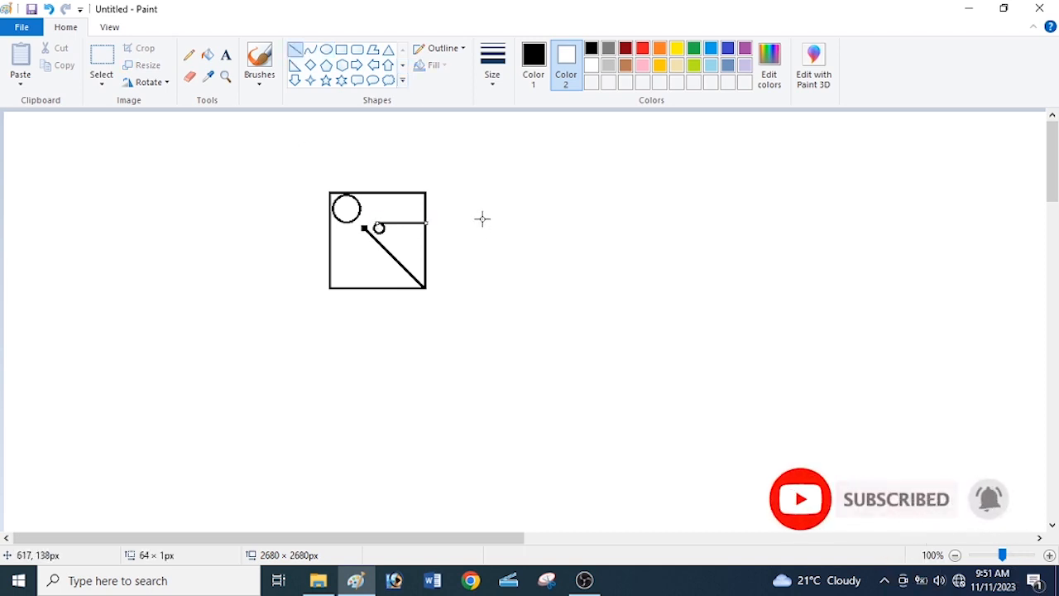
{"action": "mouse_move", "coordinate": [370, 229]}
{"action": "left_mouse_down"}
{"action": "mouse_move", "coordinate": [426, 235]}
{"action": "mouse_move", "coordinate": [370, 227]}
{"action": "mouse_move", "coordinate": [395, 240]}
{"action": "mouse_move", "coordinate": [436, 230]}
{"action": "mouse_move", "coordinate": [415, 208]}
{"action": "mouse_move", "coordinate": [369, 225]}
{"action": "left_mouse_up"}
{"action": "key", "text": "ctrl+z"}
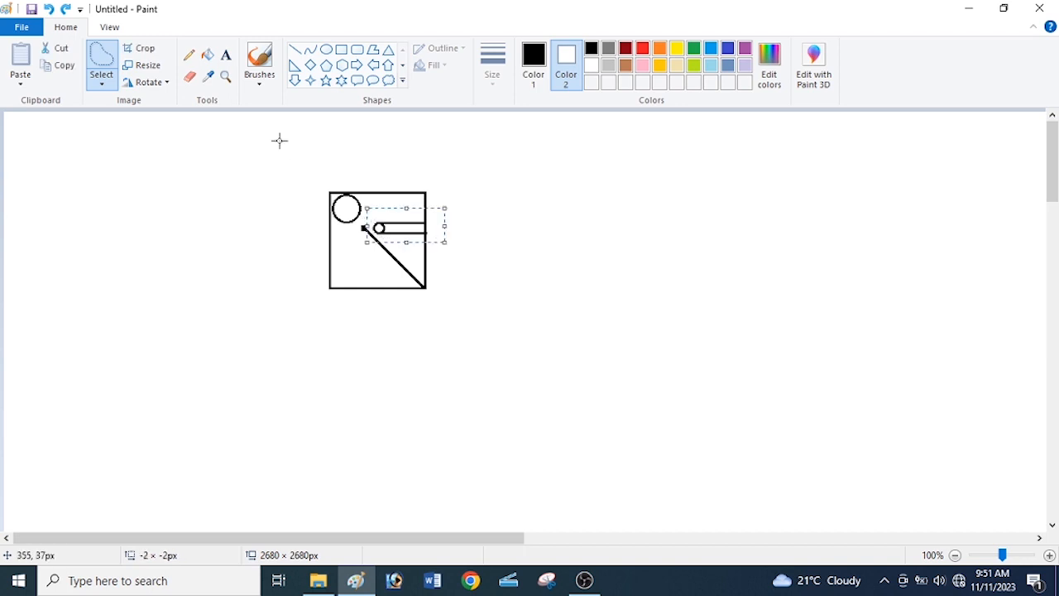
Switch to transparent selection, then copy and paste the circle-and-lines tube shape.
{"action": "left_click", "coordinate": [103, 85]}
{"action": "left_click", "coordinate": [98, 225]}
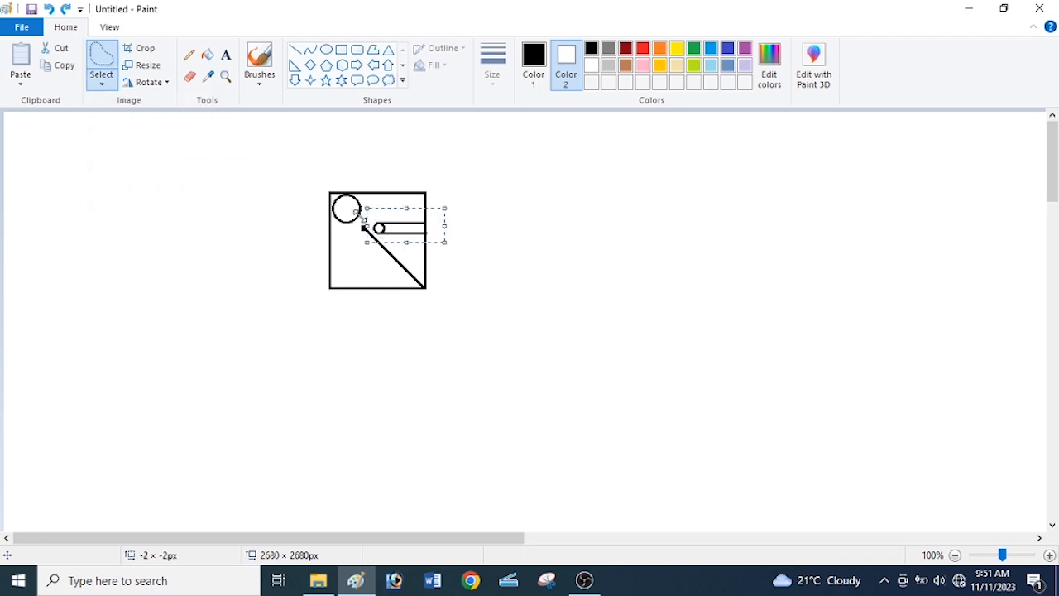
{"action": "left_click", "coordinate": [60, 65]}
{"action": "left_click", "coordinate": [21, 58]}
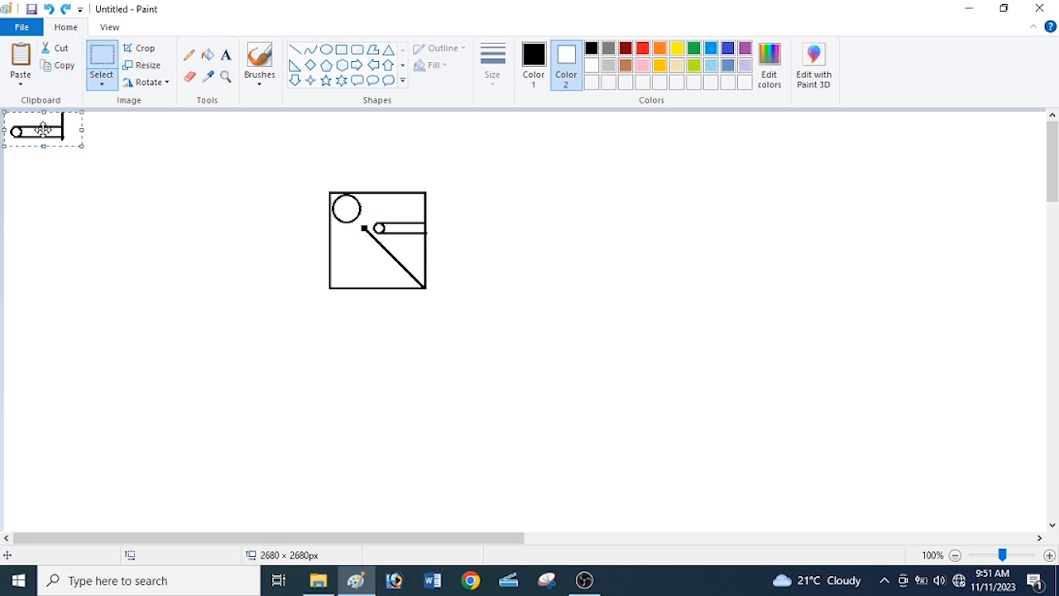
Rotate the pasted tube 90° right and place it vertically below the diagonal's upper end.
{"action": "left_click_drag", "start_coordinate": [43, 128], "coordinate": [274, 315]}
{"action": "left_click", "coordinate": [164, 83]}
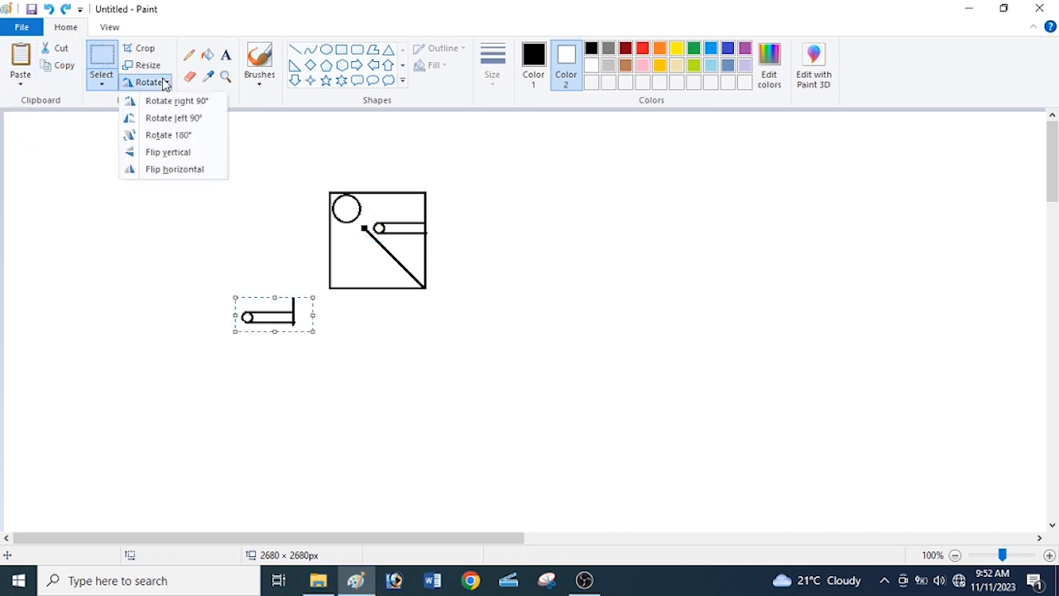
{"action": "left_click", "coordinate": [174, 101]}
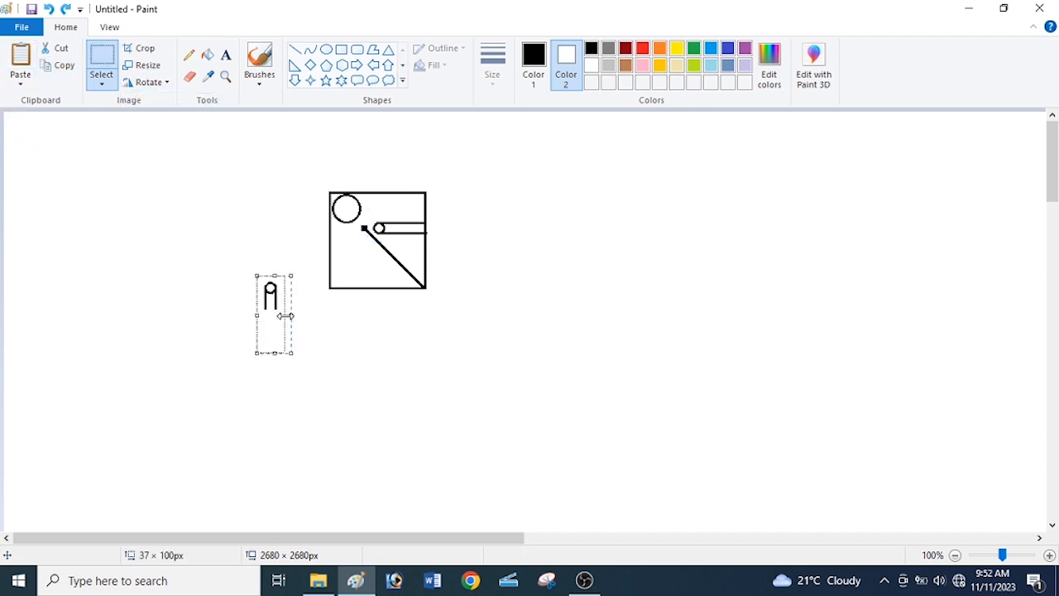
{"action": "left_click_drag", "start_coordinate": [268, 317], "coordinate": [362, 270]}
{"action": "left_click", "coordinate": [258, 239]}
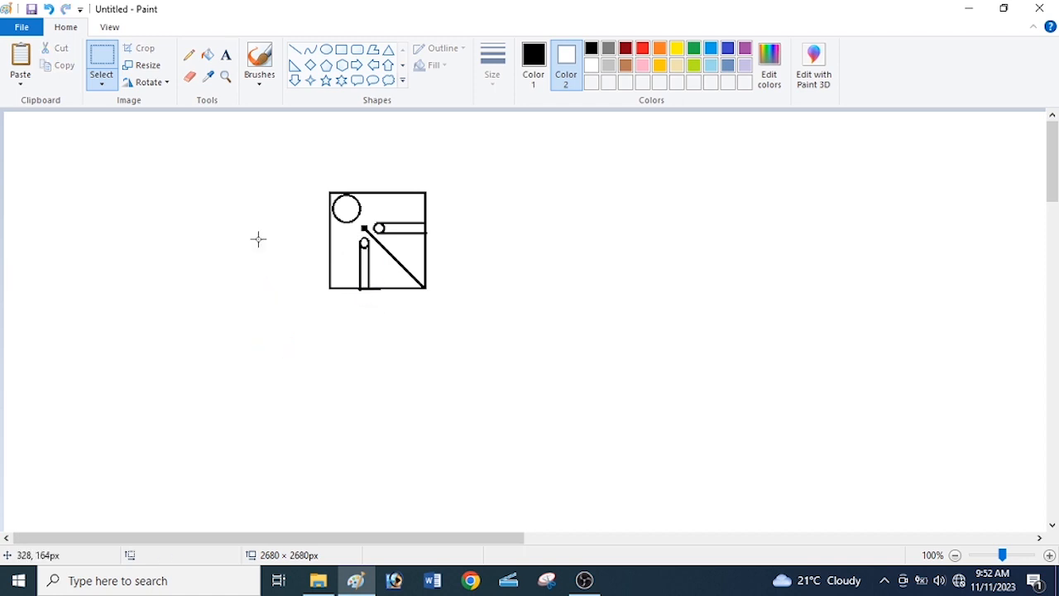
With the thinnest outline, draw a small circle about 13 px wide on the diagonal near its upper end.
{"action": "left_click", "coordinate": [326, 49]}
{"action": "left_click", "coordinate": [495, 80]}
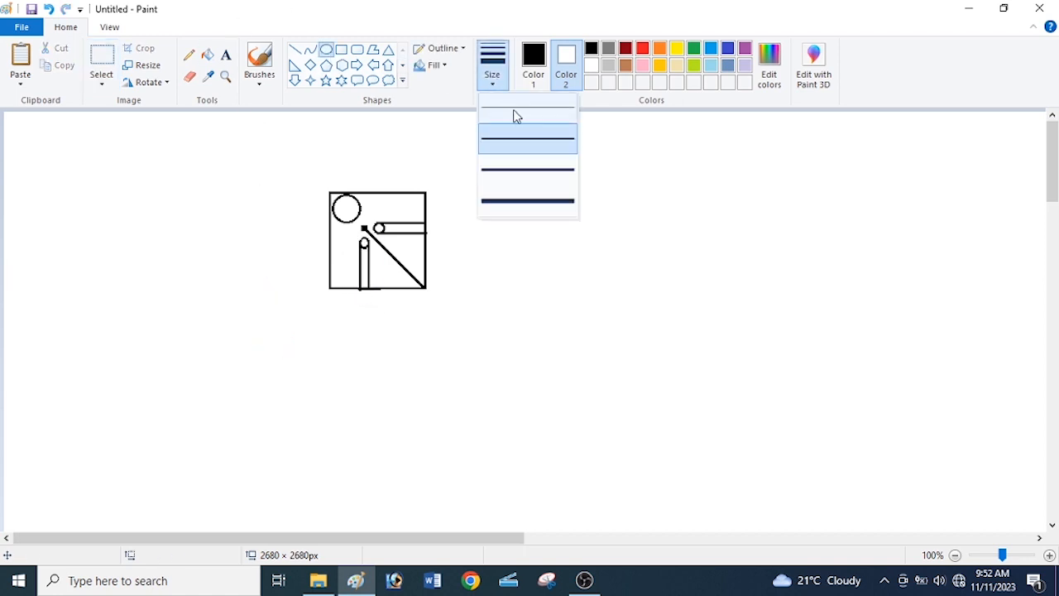
{"action": "left_click", "coordinate": [514, 112]}
{"action": "left_click_drag", "start_coordinate": [367, 230], "coordinate": [379, 242]}
{"action": "left_click", "coordinate": [456, 220]}
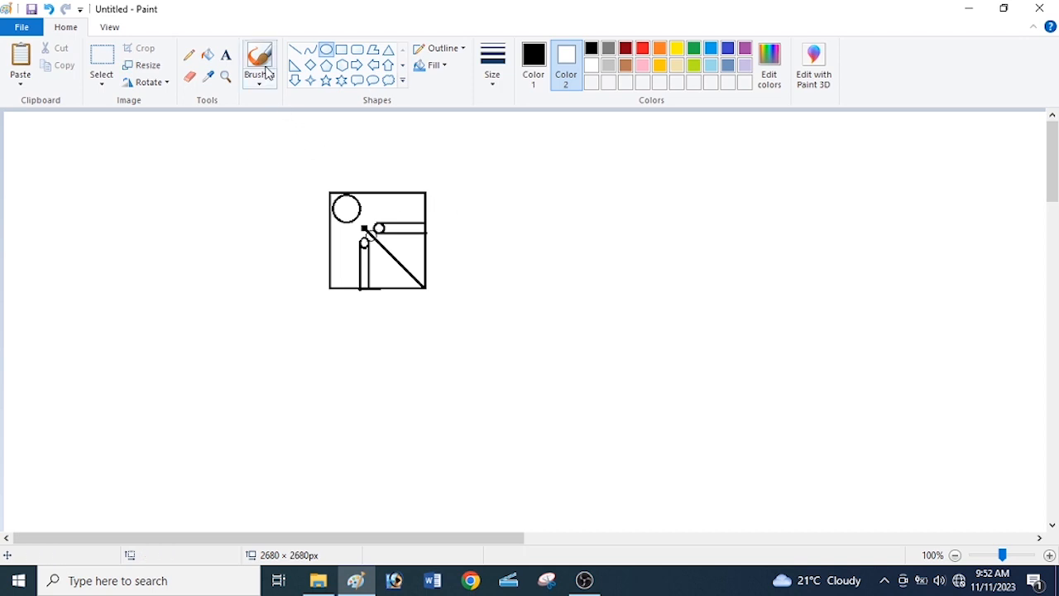
With a thicker outline, draw a circle about 60 × 60 px around the square's lower-right corner.
{"action": "left_click", "coordinate": [498, 83]}
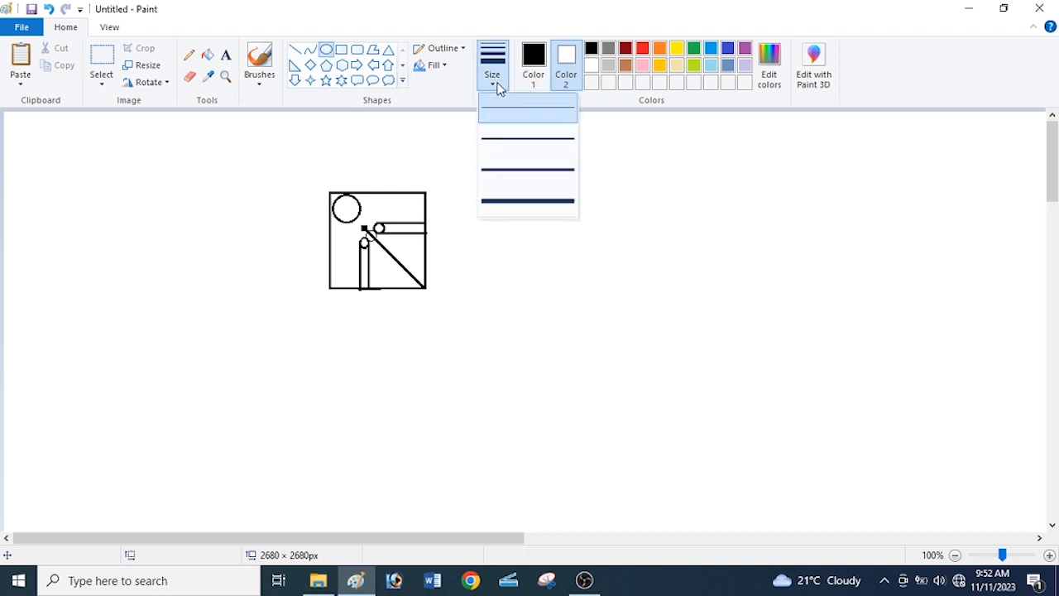
{"action": "left_click", "coordinate": [507, 140]}
{"action": "left_click_drag", "start_coordinate": [395, 263], "coordinate": [454, 315]}
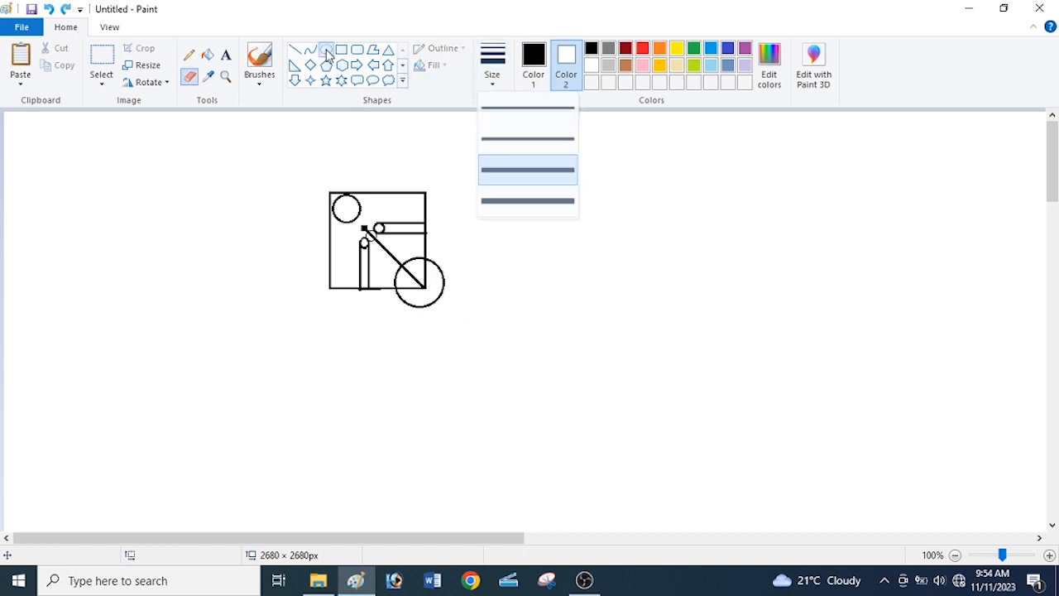
With the thinnest outline, draw a small circle about 17 × 17 px at the square's lower-right corner.
{"action": "left_click", "coordinate": [327, 55]}
{"action": "left_click", "coordinate": [493, 83]}
{"action": "left_click", "coordinate": [505, 107]}
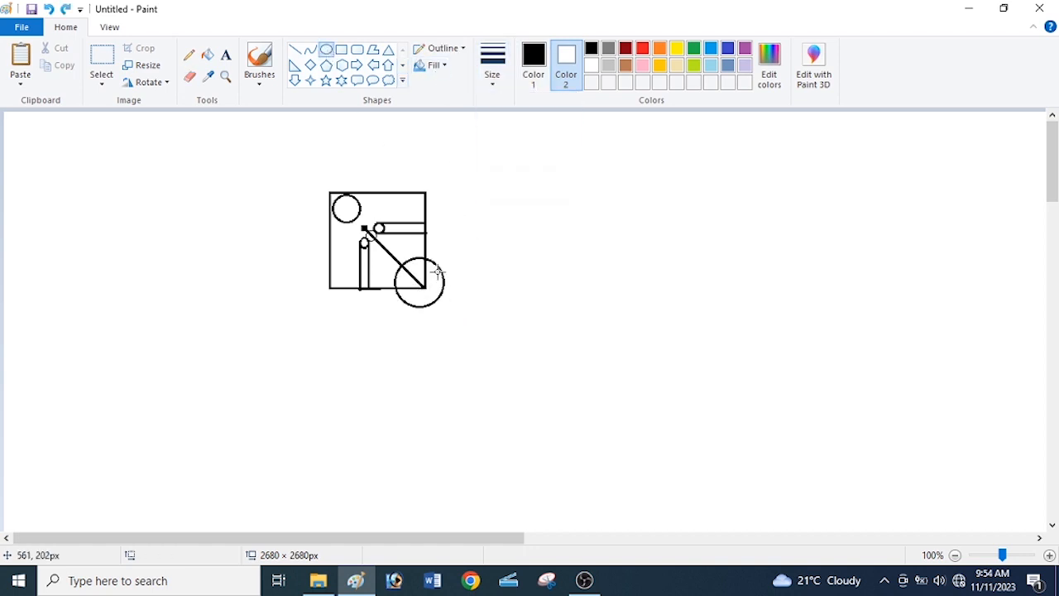
{"action": "left_click_drag", "start_coordinate": [416, 281], "coordinate": [431, 294]}
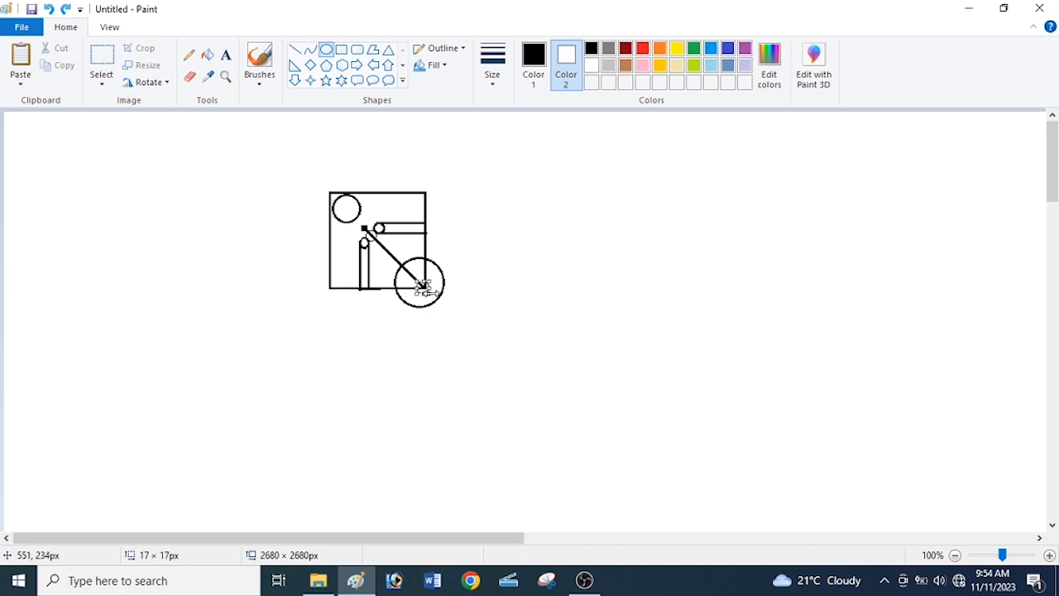
{"action": "left_click", "coordinate": [397, 292]}
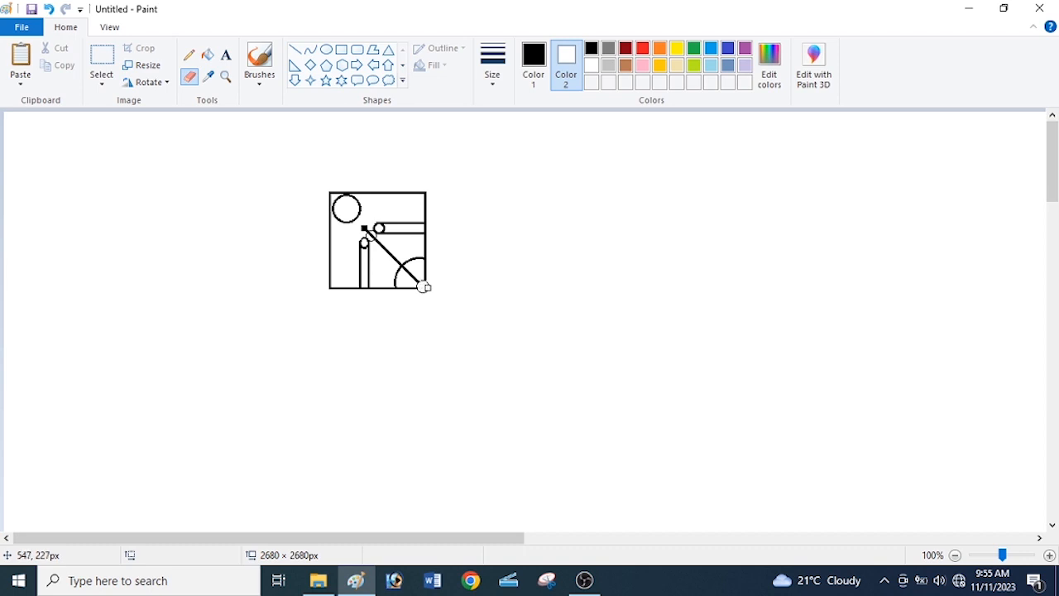
Draw radial lines inside the quarter circle at the square's lower-right corner.
{"action": "left_click", "coordinate": [294, 50]}
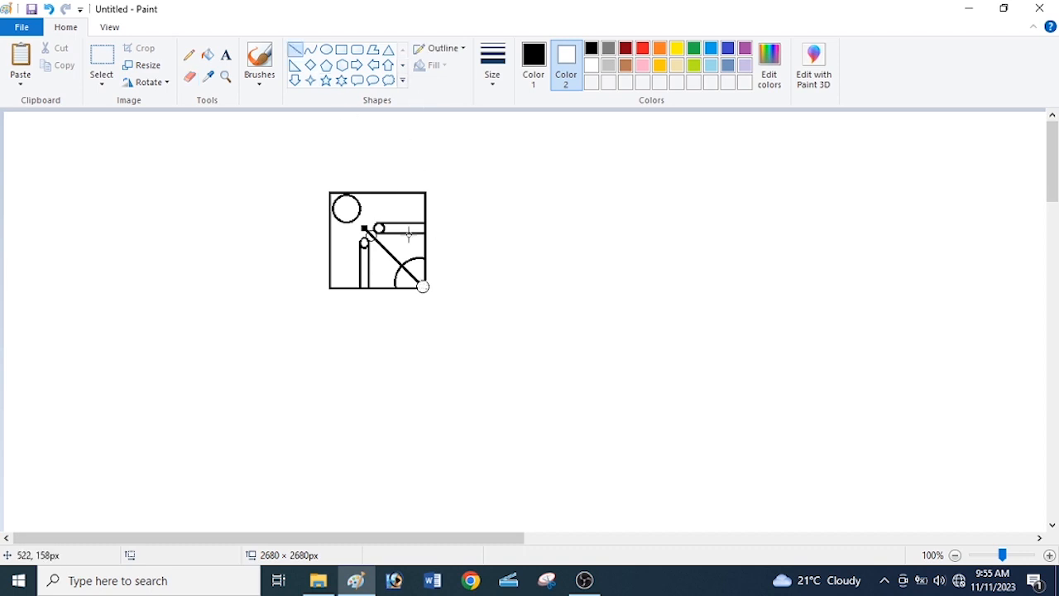
{"action": "left_click_drag", "start_coordinate": [423, 258], "coordinate": [421, 285]}
{"action": "left_click", "coordinate": [445, 261]}
{"action": "left_click_drag", "start_coordinate": [406, 265], "coordinate": [420, 281]}
{"action": "left_click", "coordinate": [445, 277]}
{"action": "left_click", "coordinate": [464, 278]}
{"action": "left_click", "coordinate": [452, 275]}
Draw a circle about 20 × 20 px on the middle of the diagonal and partly erase it.
{"action": "left_click", "coordinate": [327, 49]}
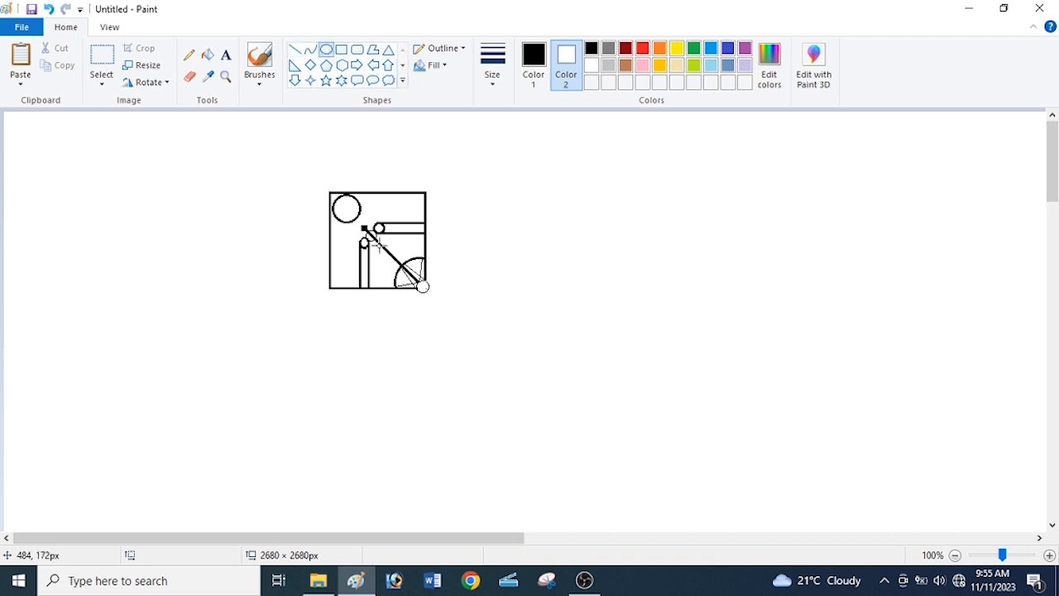
{"action": "left_click_drag", "start_coordinate": [374, 240], "coordinate": [396, 261]}
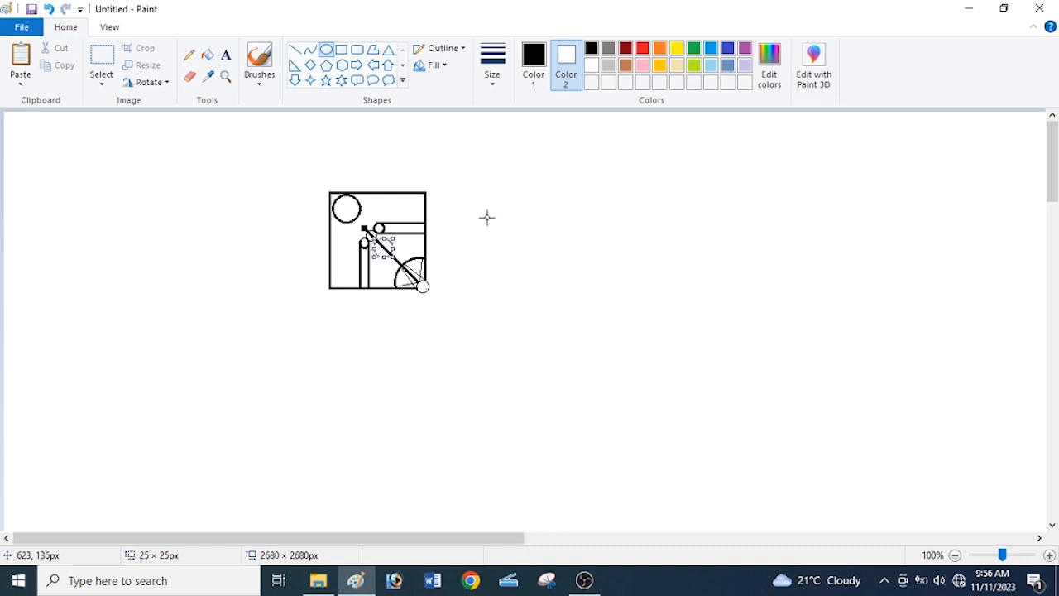
{"action": "left_click", "coordinate": [189, 76]}
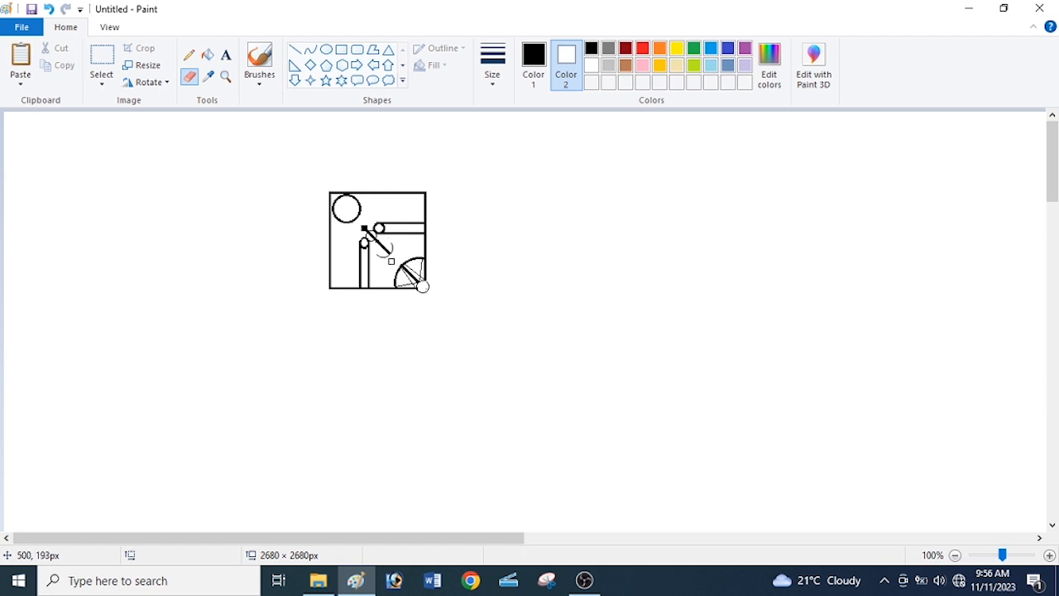
Add small black dots beside the diagonal using the eraser with black as the second colour.
{"action": "left_click", "coordinate": [592, 48]}
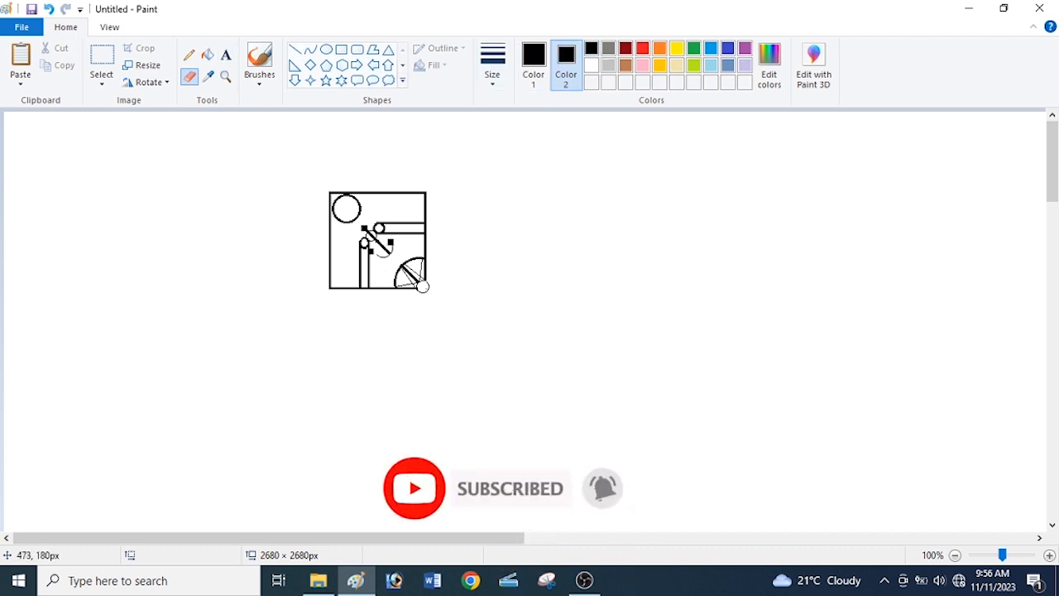
{"action": "left_click", "coordinate": [591, 65]}
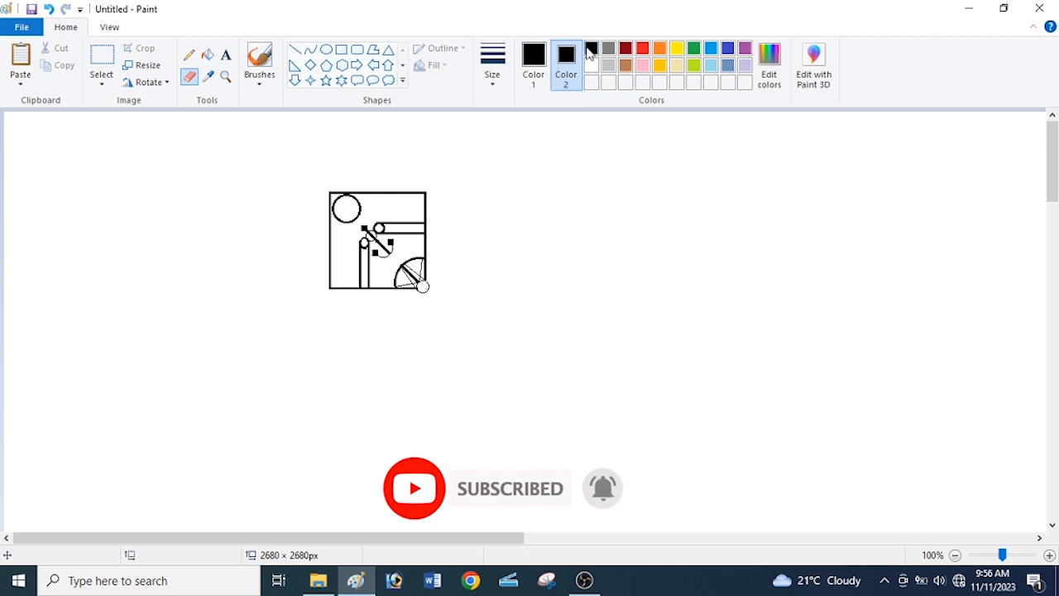
Select and delete the square's bottom edge.
{"action": "left_click", "coordinate": [98, 63]}
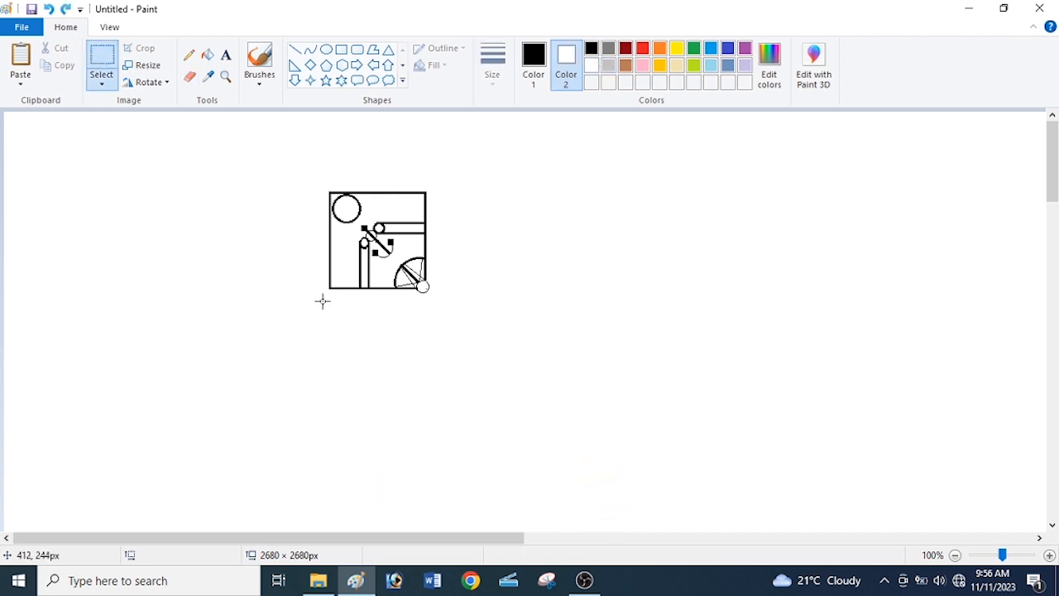
{"action": "left_click_drag", "start_coordinate": [321, 301], "coordinate": [416, 291]}
{"action": "left_click_drag", "start_coordinate": [416, 290], "coordinate": [416, 289]}
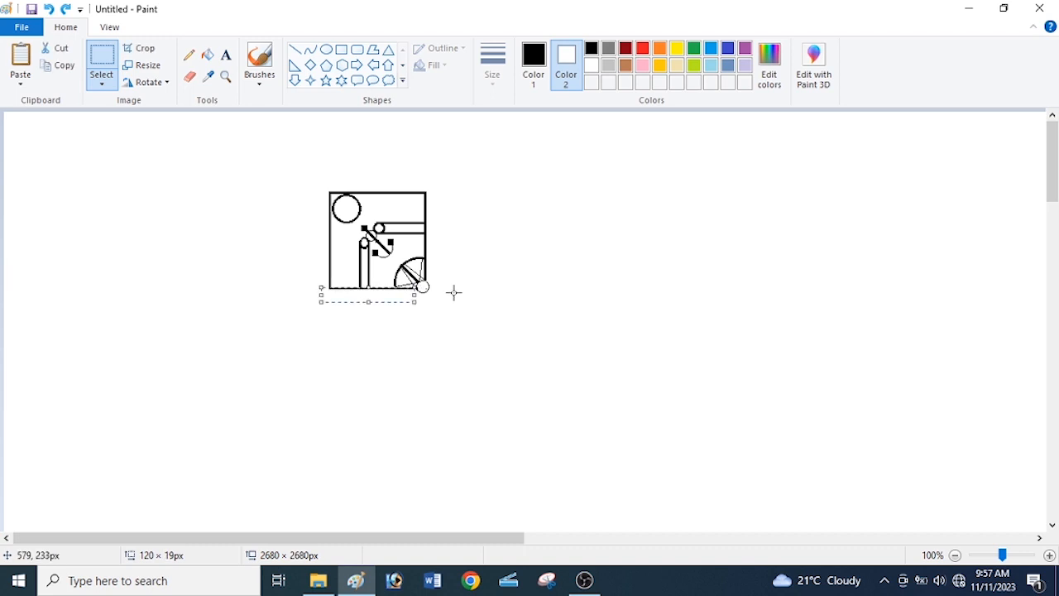
{"action": "key", "text": "Delete"}
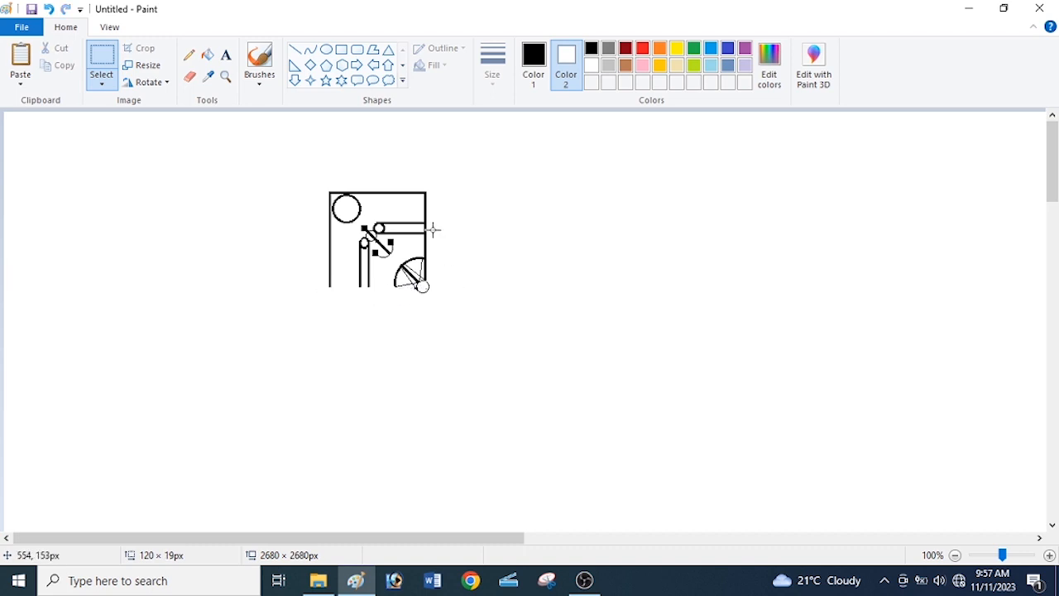
Select and delete the square's right edge.
{"action": "mouse_move", "coordinate": [436, 179]}
{"action": "left_mouse_down"}
{"action": "mouse_move", "coordinate": [423, 287]}
{"action": "mouse_move", "coordinate": [419, 279]}
{"action": "left_mouse_up"}
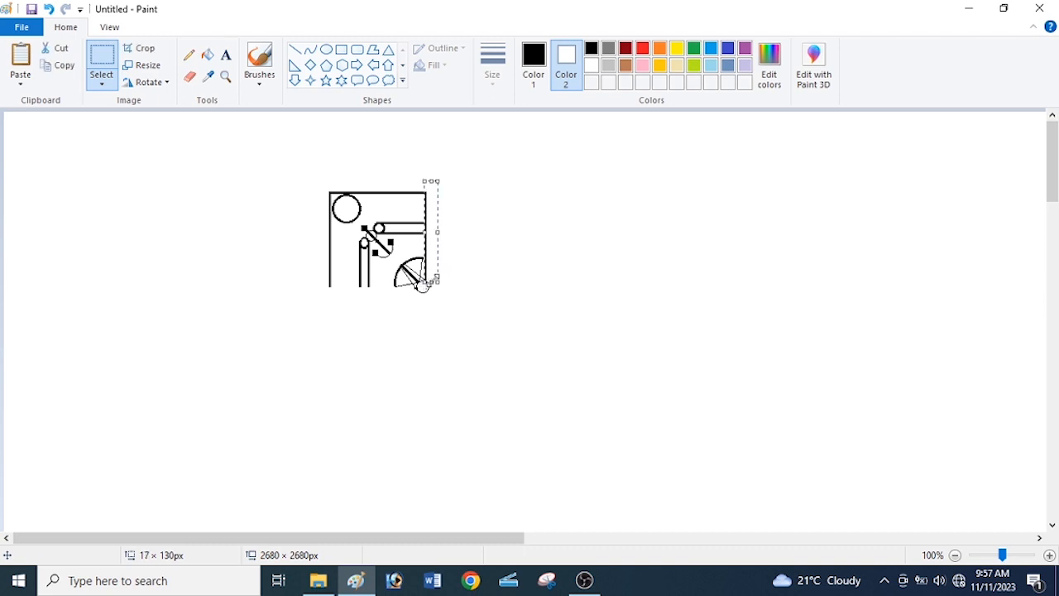
{"action": "key", "text": "Delete"}
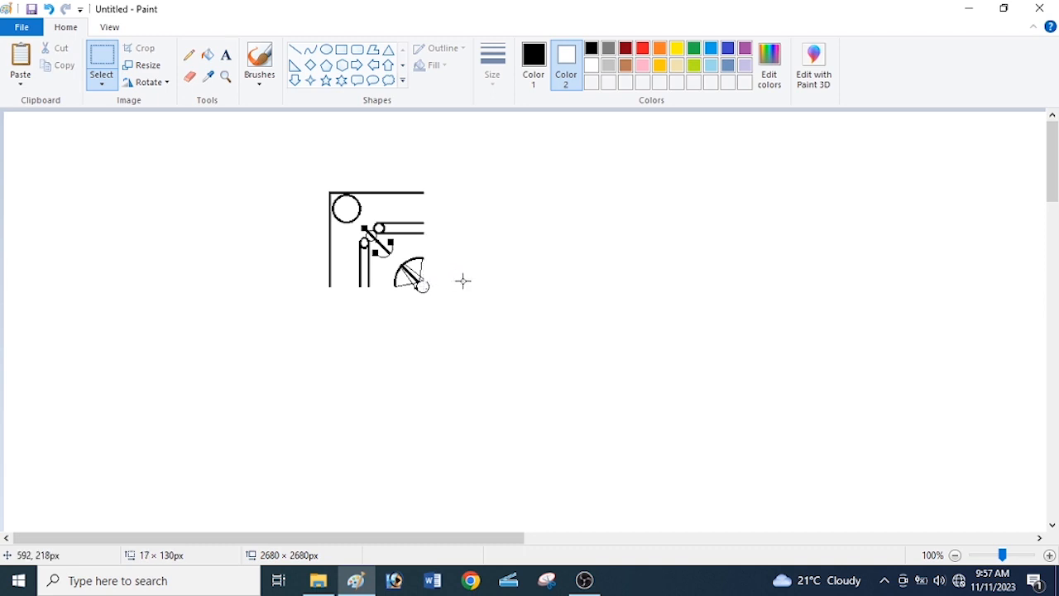
{"action": "left_click", "coordinate": [190, 76]}
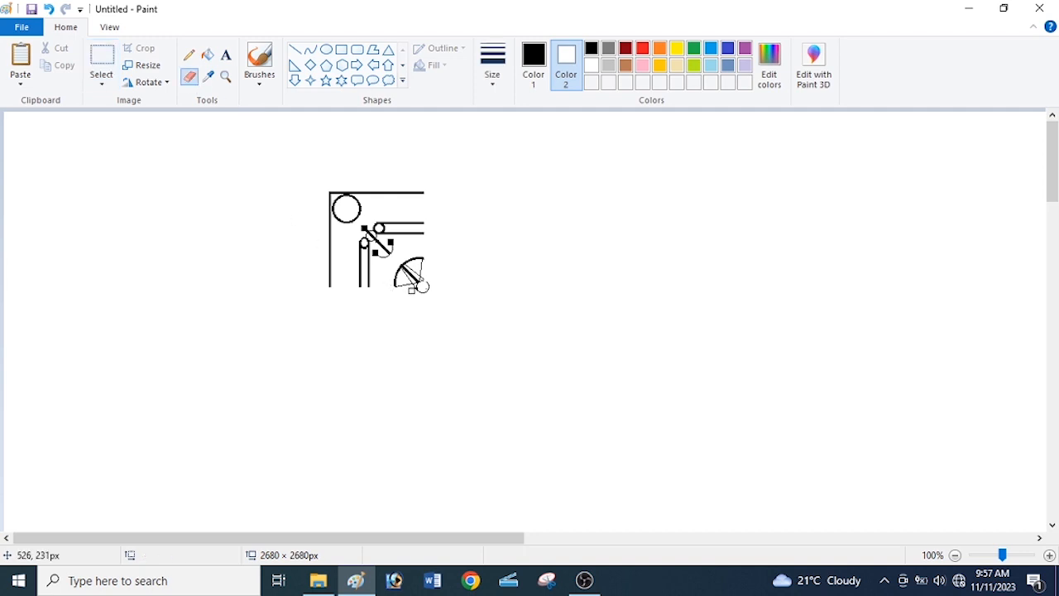
Copy the corner ornament, paste it, flip the copy horizontally and place it to mirror the original on the right.
{"action": "left_click", "coordinate": [101, 62]}
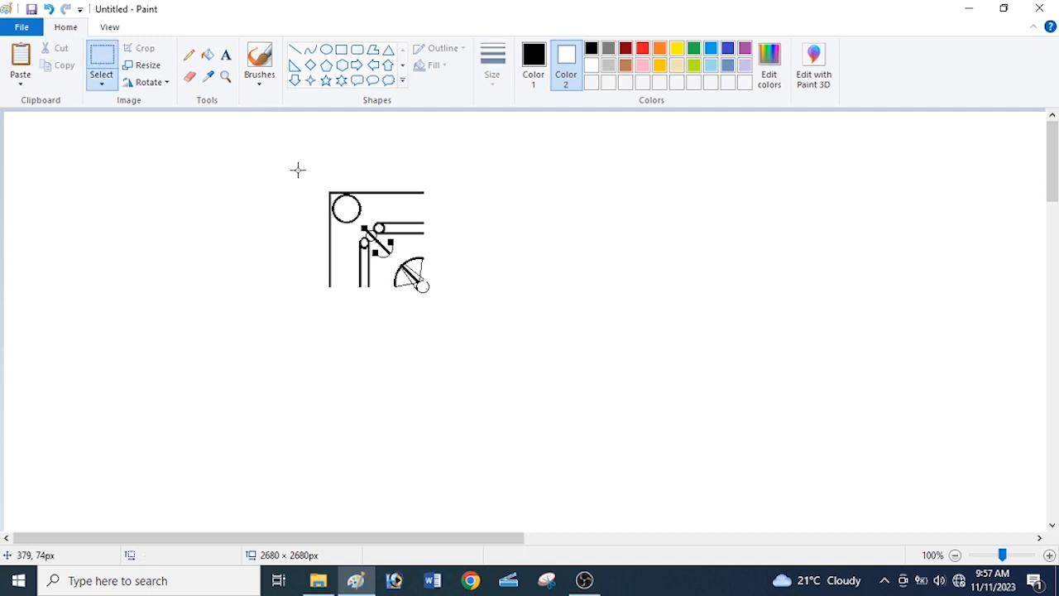
{"action": "left_click_drag", "start_coordinate": [299, 170], "coordinate": [449, 299]}
{"action": "left_click", "coordinate": [62, 65]}
{"action": "left_click", "coordinate": [21, 64]}
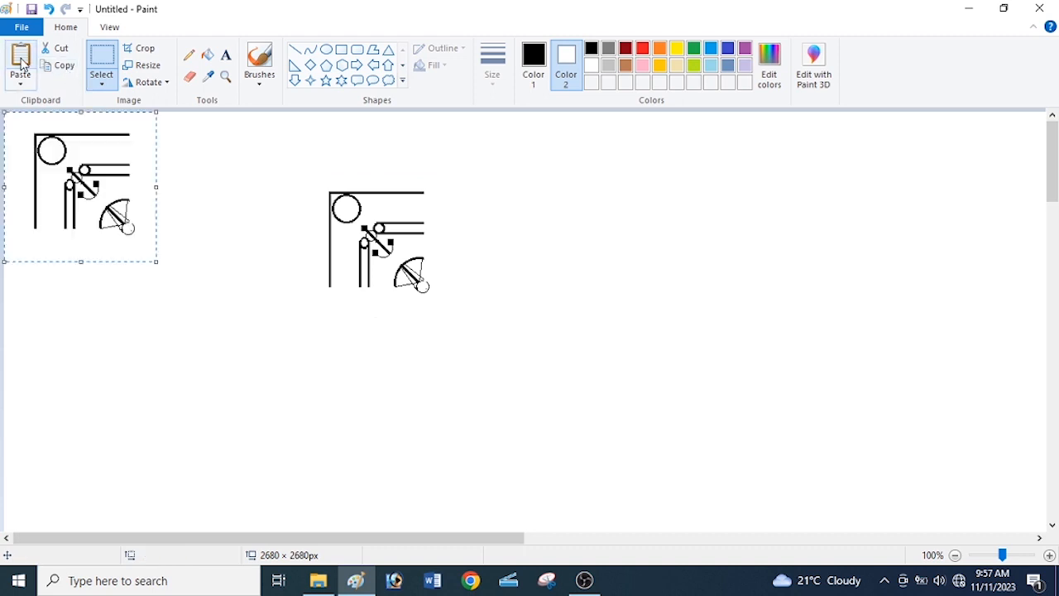
{"action": "mouse_move", "coordinate": [65, 162]}
{"action": "left_mouse_down"}
{"action": "mouse_move", "coordinate": [436, 209]}
{"action": "mouse_move", "coordinate": [534, 238]}
{"action": "mouse_move", "coordinate": [504, 227]}
{"action": "left_mouse_up"}
{"action": "left_click", "coordinate": [149, 82]}
{"action": "left_click", "coordinate": [191, 169]}
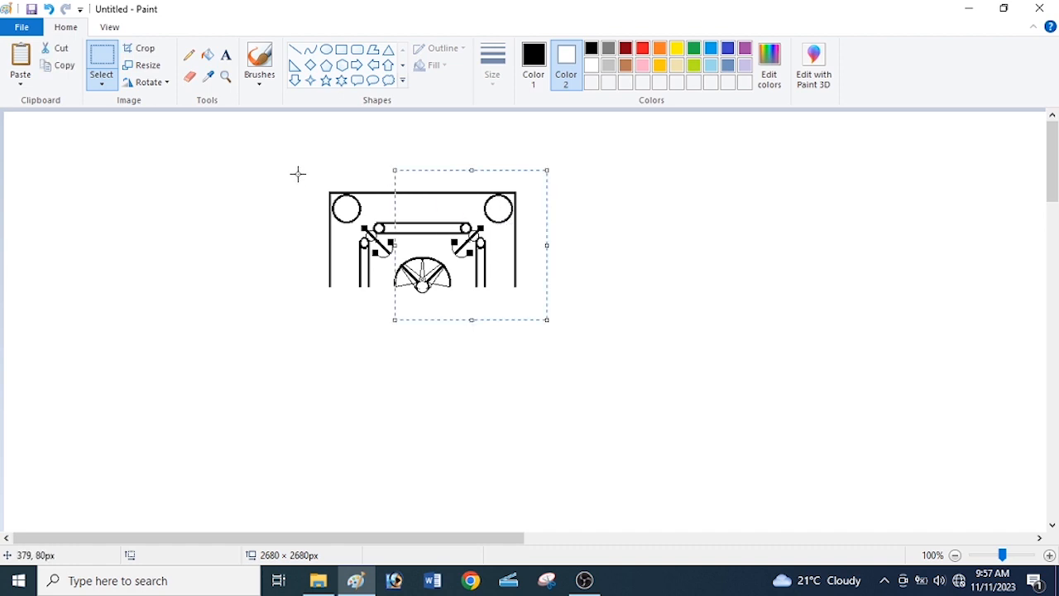
Copy the top half of the design, flip the copy vertically and place it below to complete the square pattern.
{"action": "left_click_drag", "start_coordinate": [297, 173], "coordinate": [571, 327]}
{"action": "left_click", "coordinate": [60, 66]}
{"action": "left_click", "coordinate": [21, 62]}
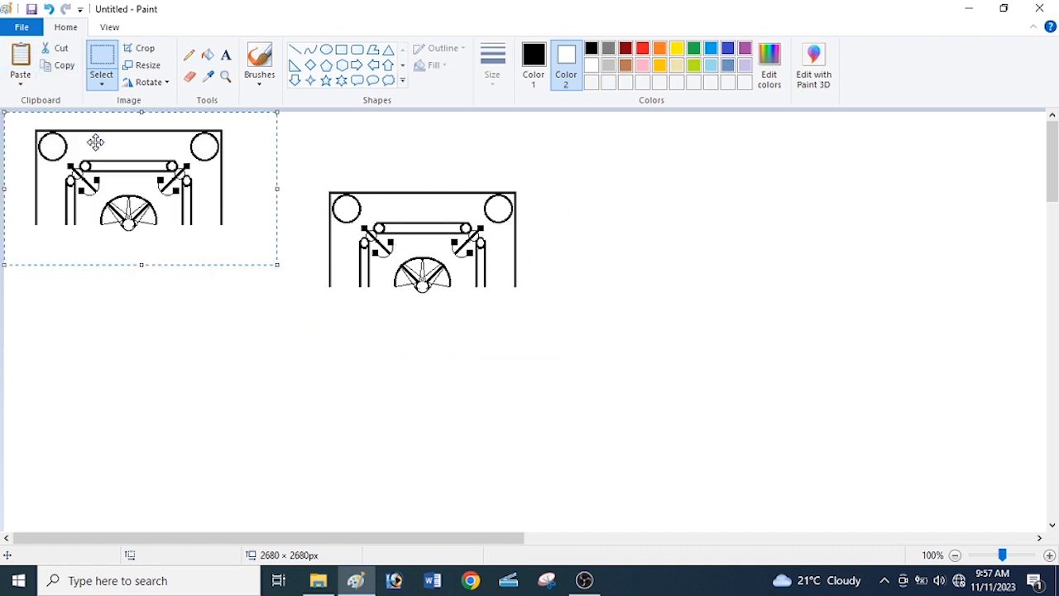
{"action": "mouse_move", "coordinate": [94, 142]}
{"action": "left_mouse_down"}
{"action": "mouse_move", "coordinate": [429, 351]}
{"action": "mouse_move", "coordinate": [397, 349]}
{"action": "left_mouse_up"}
{"action": "left_click", "coordinate": [150, 82]}
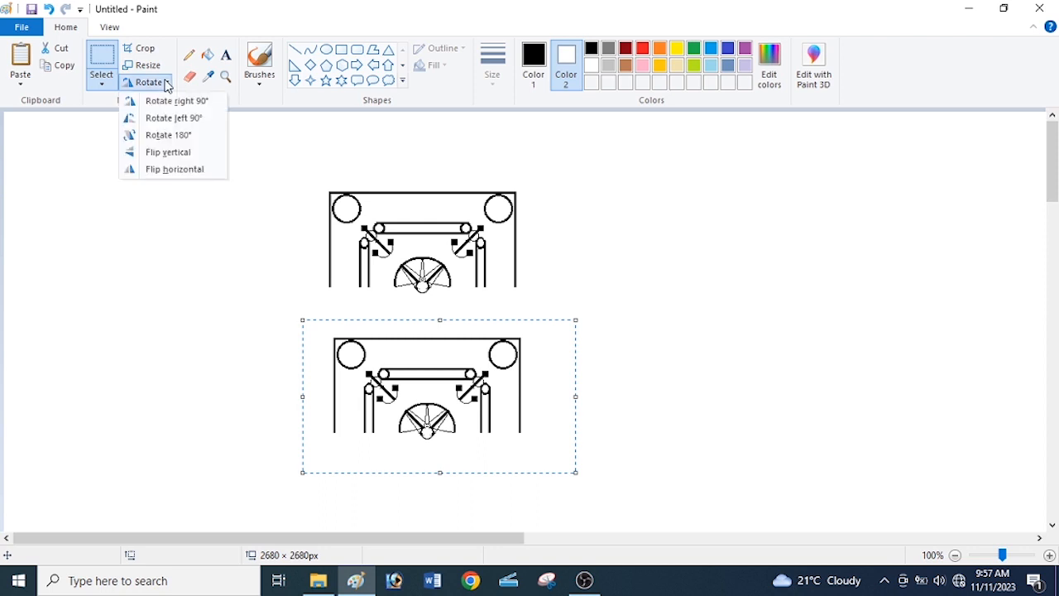
{"action": "left_click", "coordinate": [171, 150]}
{"action": "left_click_drag", "start_coordinate": [422, 412], "coordinate": [417, 339]}
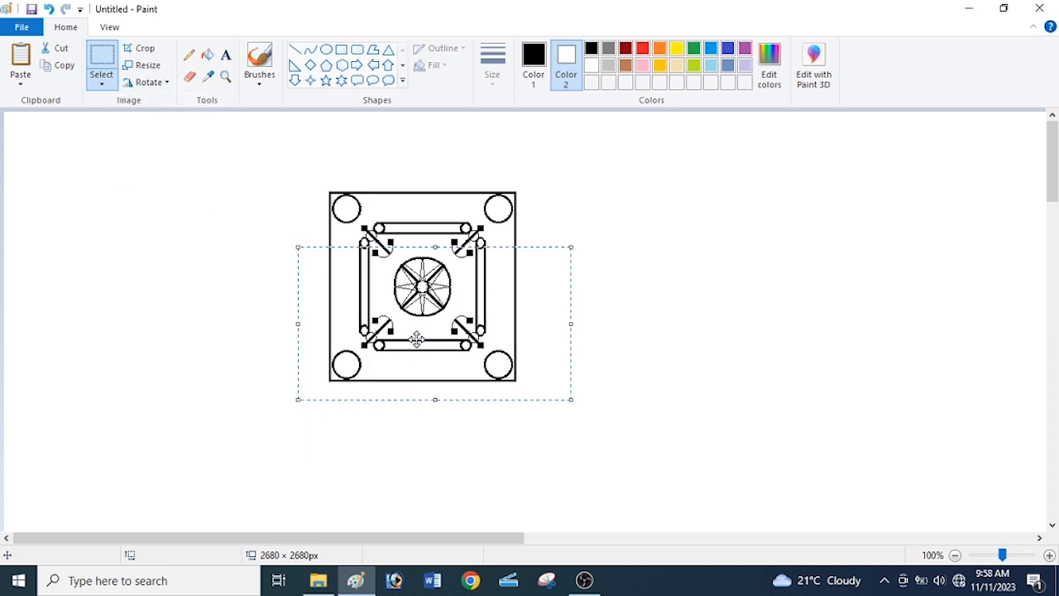
{"action": "left_click", "coordinate": [555, 221]}
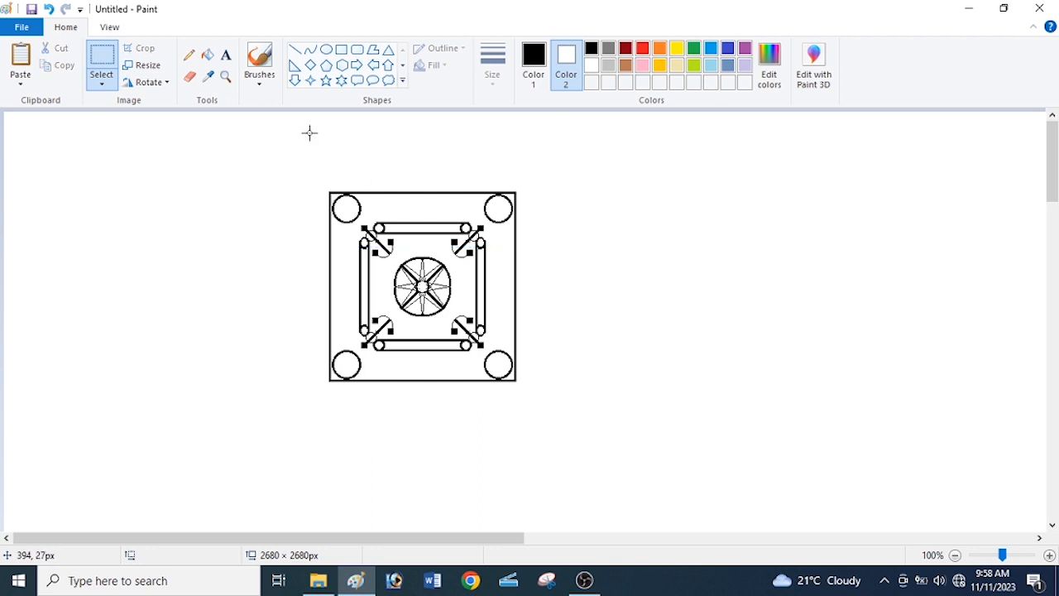
Draw a rectangle about 289 × 293 px framing the whole design with the thickest outline size.
{"action": "left_click", "coordinate": [342, 55]}
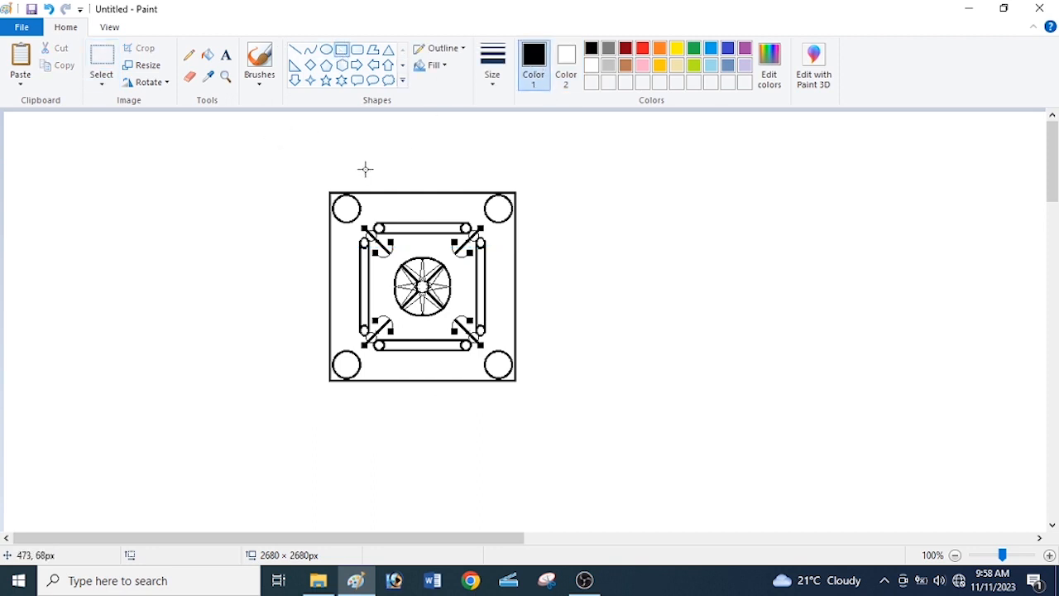
{"action": "left_click_drag", "start_coordinate": [316, 179], "coordinate": [517, 385]}
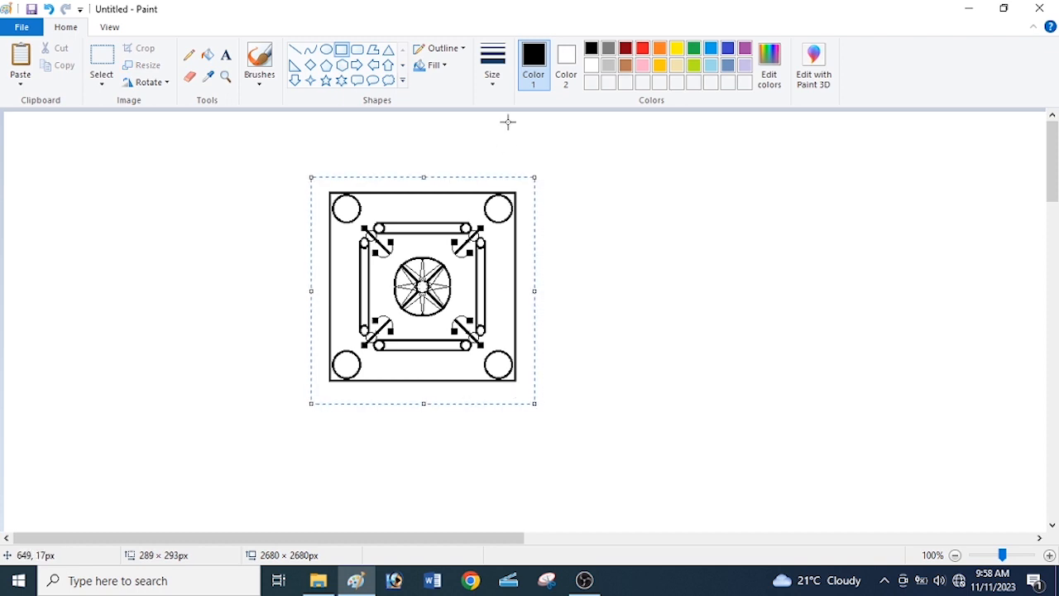
{"action": "left_click", "coordinate": [495, 81]}
{"action": "left_click", "coordinate": [511, 138]}
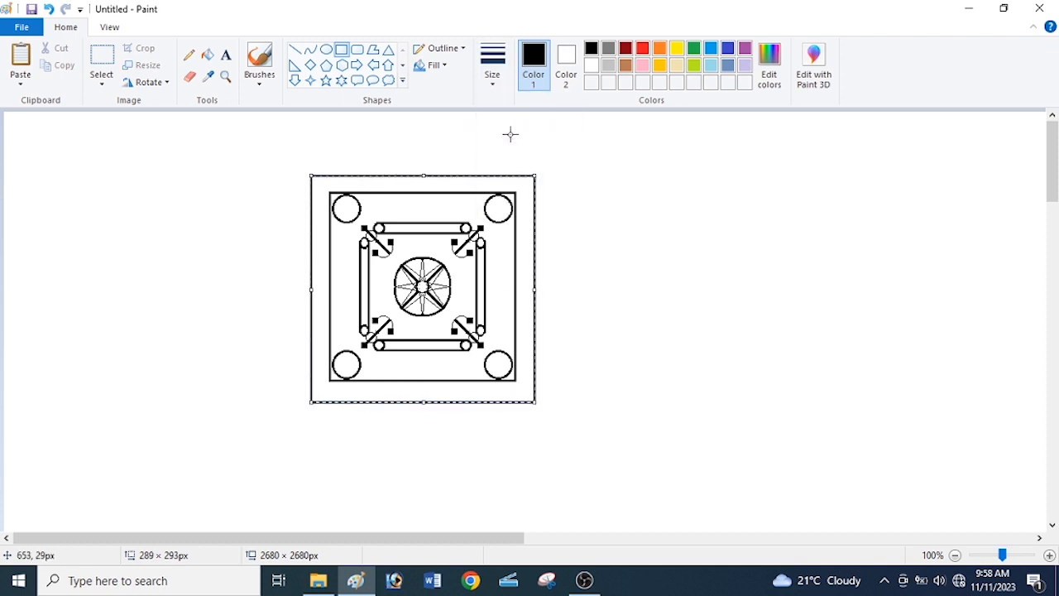
{"action": "left_click", "coordinate": [566, 168]}
Fill the band between the two frames and the four corner circles black with the Fill tool.
{"action": "left_click", "coordinate": [207, 54]}
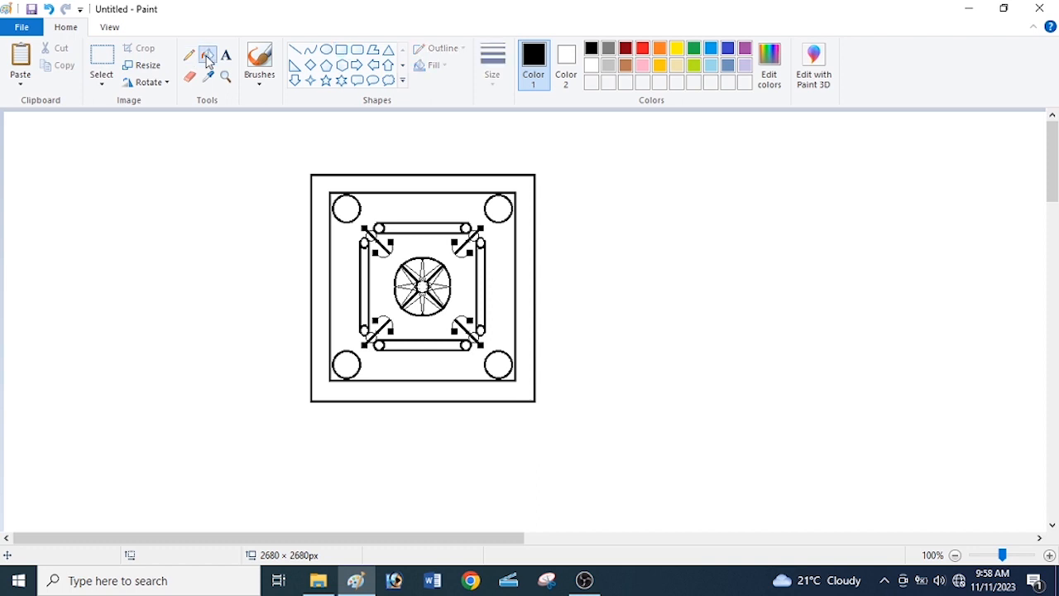
{"action": "left_click", "coordinate": [377, 180]}
{"action": "left_click", "coordinate": [350, 206]}
{"action": "left_click", "coordinate": [506, 210]}
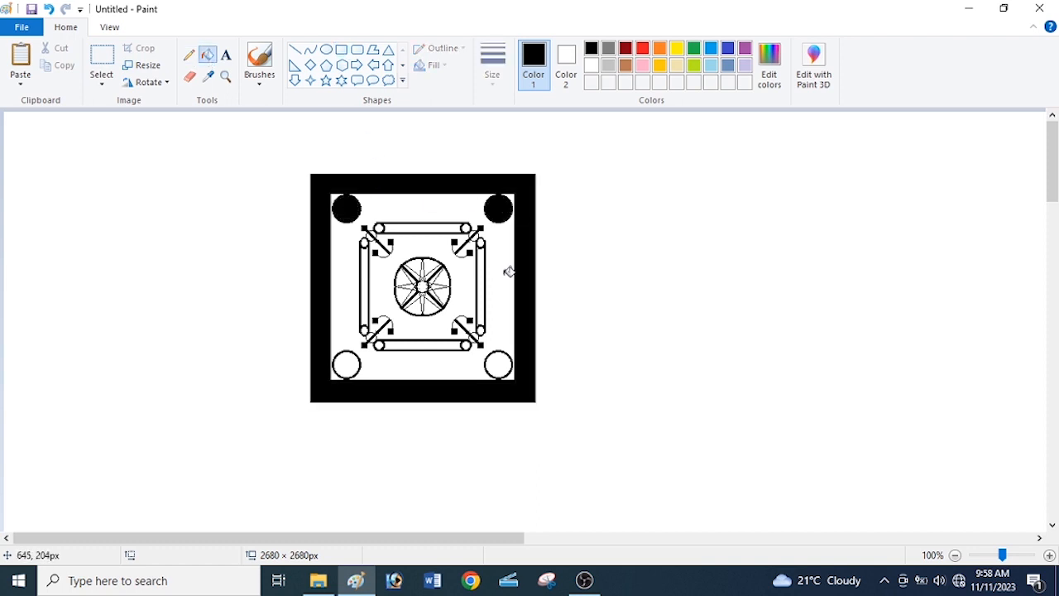
{"action": "left_click", "coordinate": [503, 361]}
{"action": "left_click", "coordinate": [348, 361]}
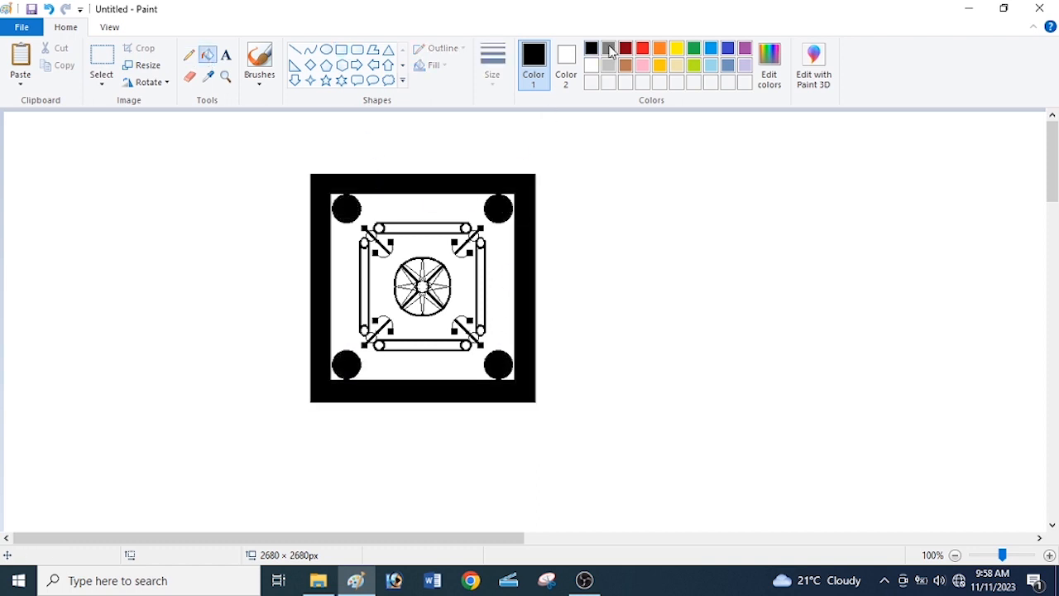
Fill the small circles at the tube ends and alternate star points red, and the remaining star points black.
{"action": "left_click", "coordinate": [676, 72]}
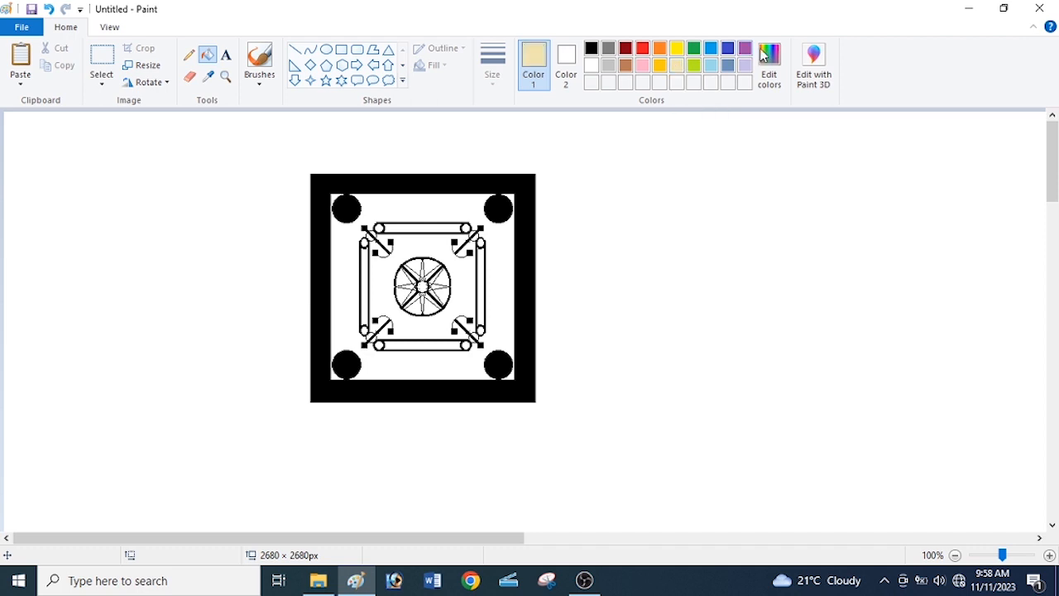
{"action": "left_click", "coordinate": [642, 48]}
{"action": "left_click", "coordinate": [444, 225]}
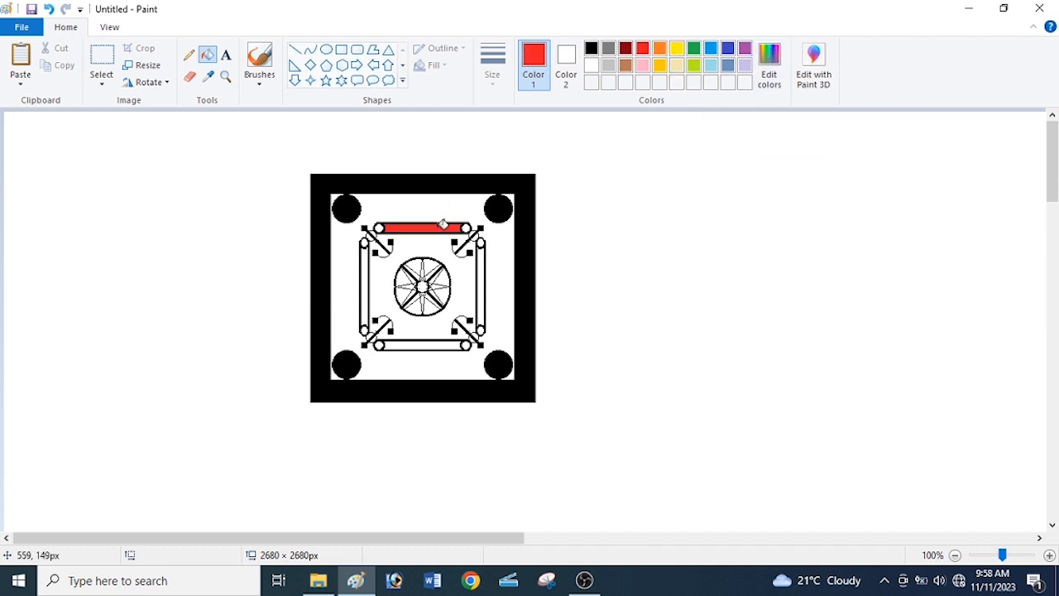
{"action": "key", "text": "ctrl+z"}
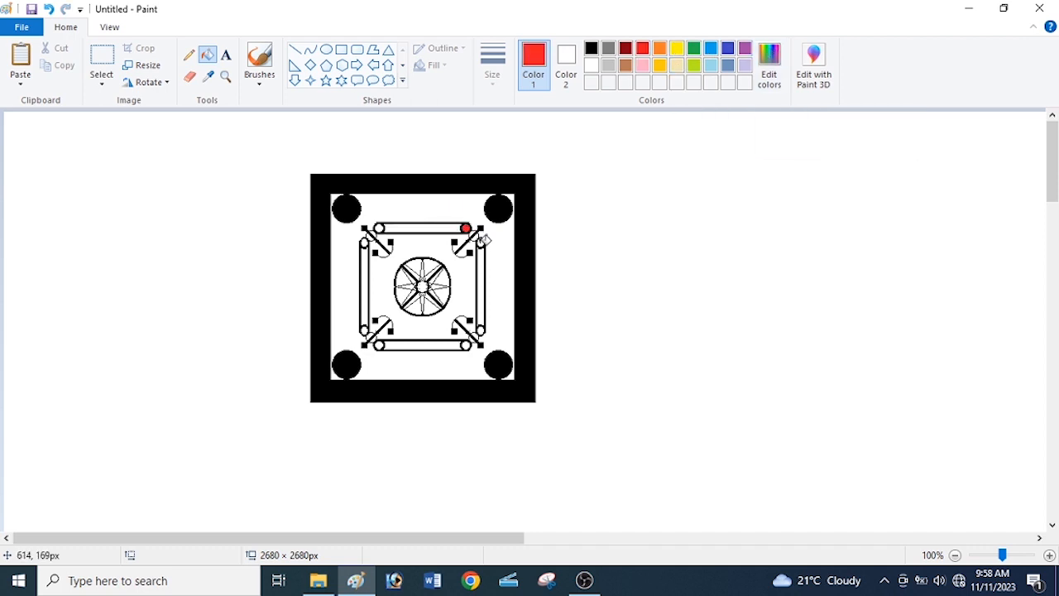
{"action": "left_click", "coordinate": [481, 242]}
{"action": "left_click", "coordinate": [467, 344]}
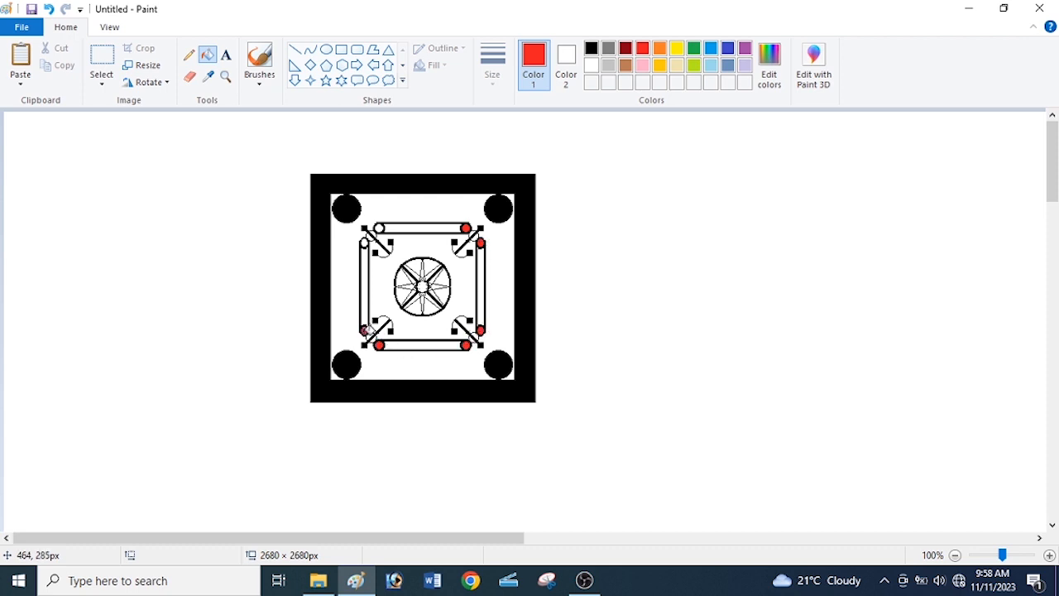
{"action": "left_click", "coordinate": [364, 330]}
{"action": "left_click", "coordinate": [365, 241]}
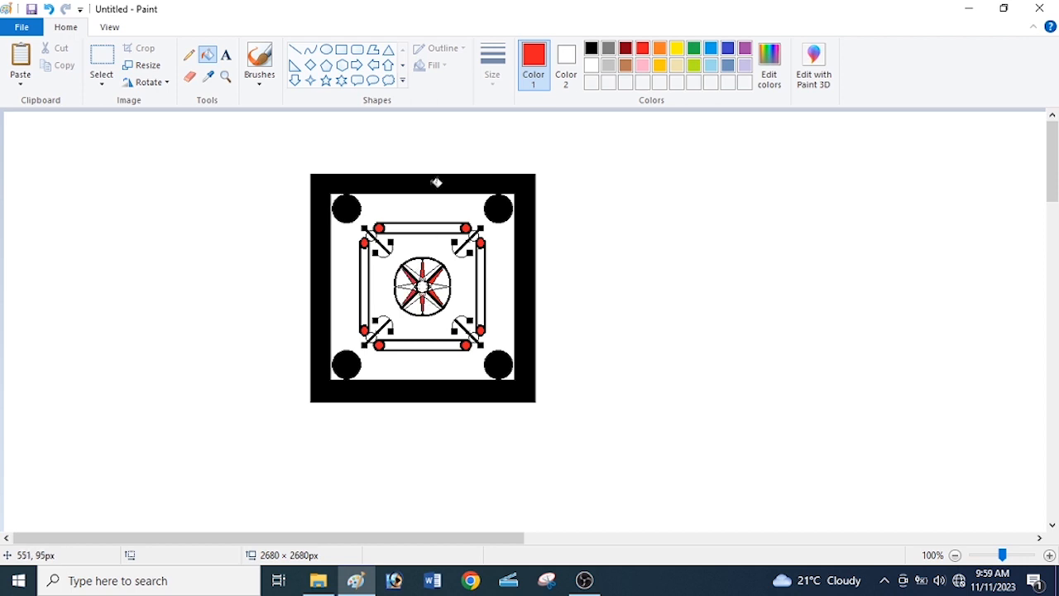
{"action": "left_click", "coordinate": [590, 47]}
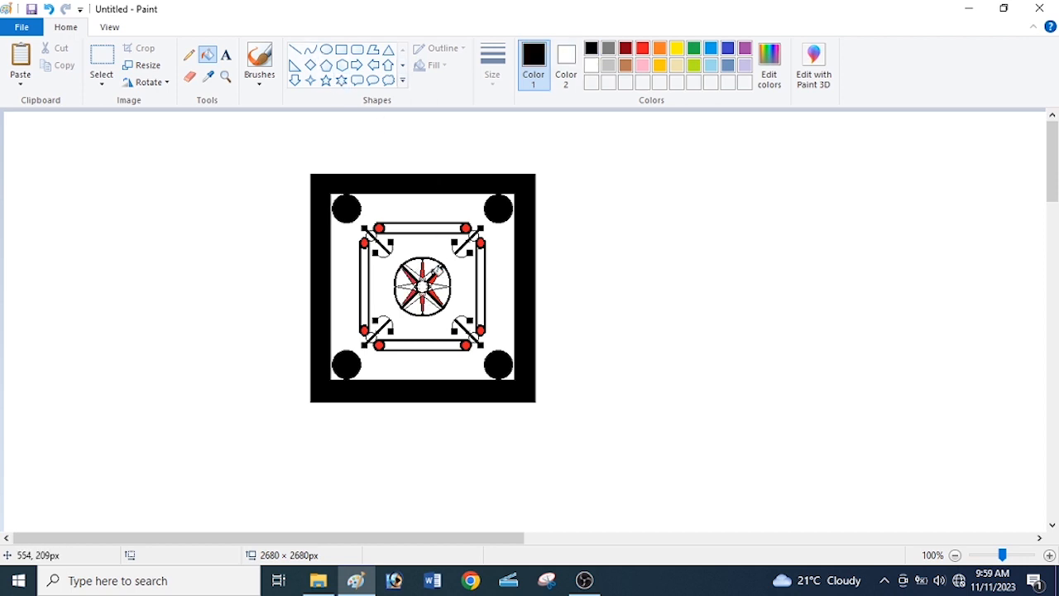
{"action": "left_click", "coordinate": [438, 286]}
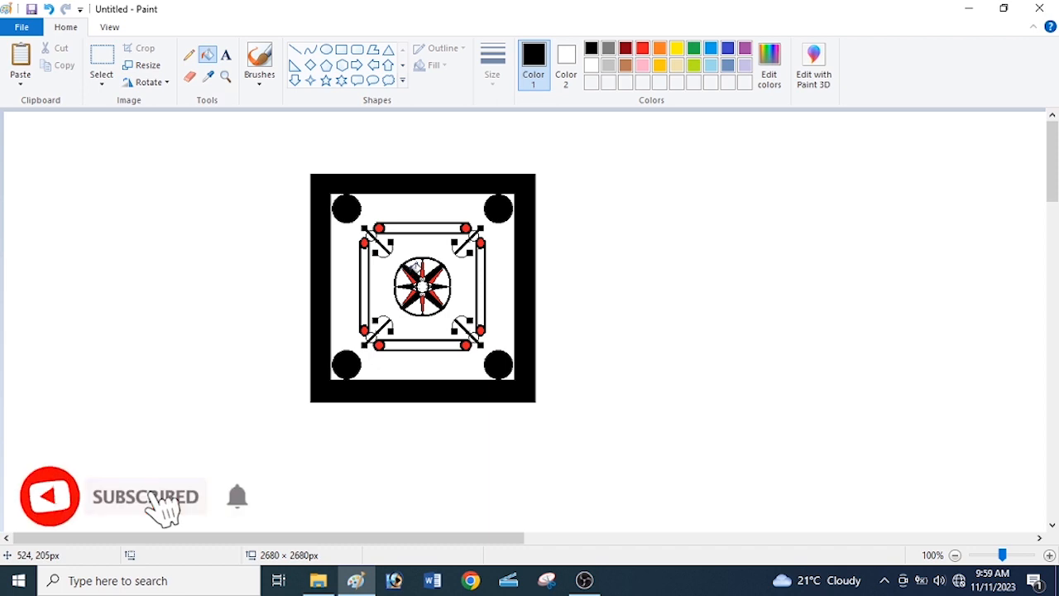
Fill the board's inner area and the centre circle's open segments with a light tan colour.
{"action": "left_click", "coordinate": [676, 65]}
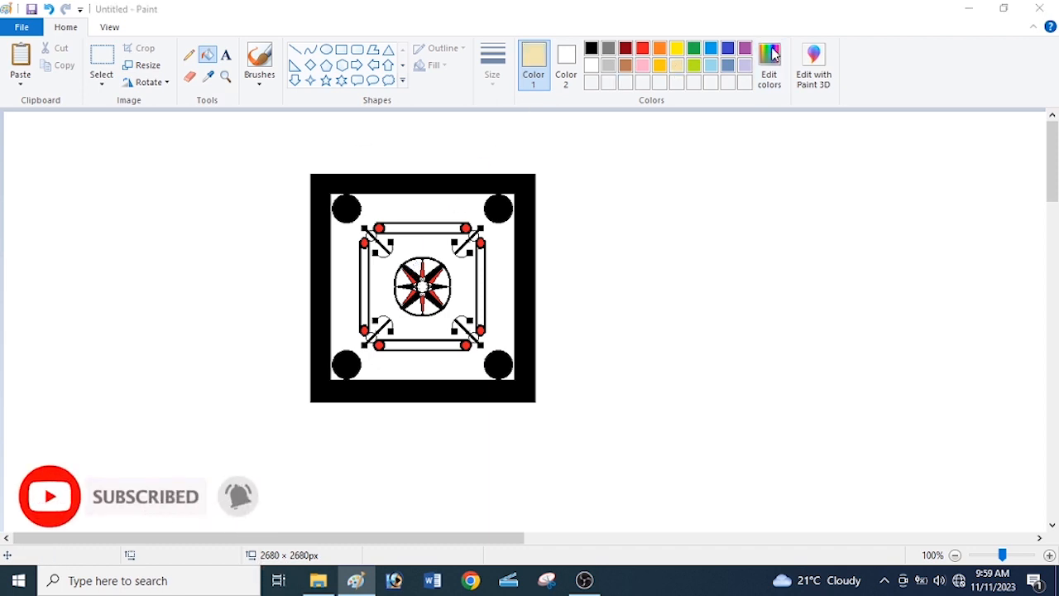
{"action": "left_click", "coordinate": [769, 56]}
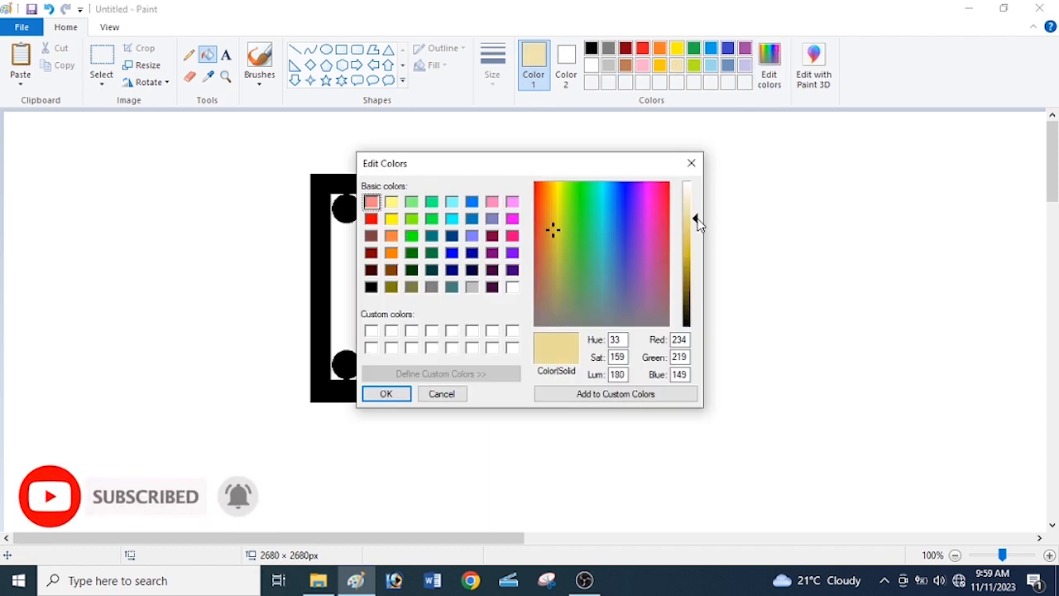
{"action": "left_click", "coordinate": [386, 394]}
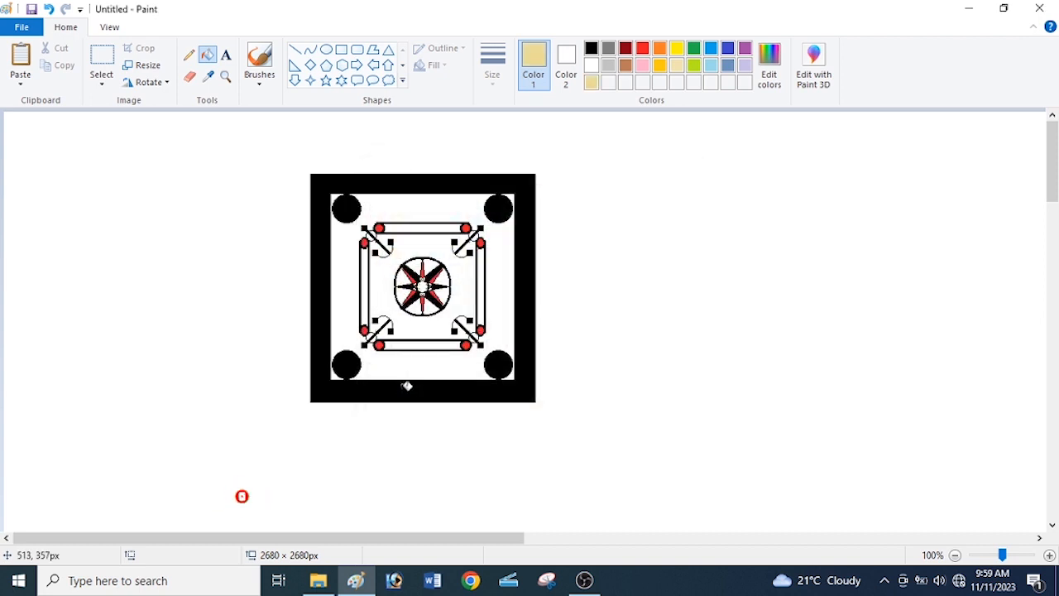
{"action": "left_click", "coordinate": [503, 267]}
{"action": "left_click", "coordinate": [469, 268]}
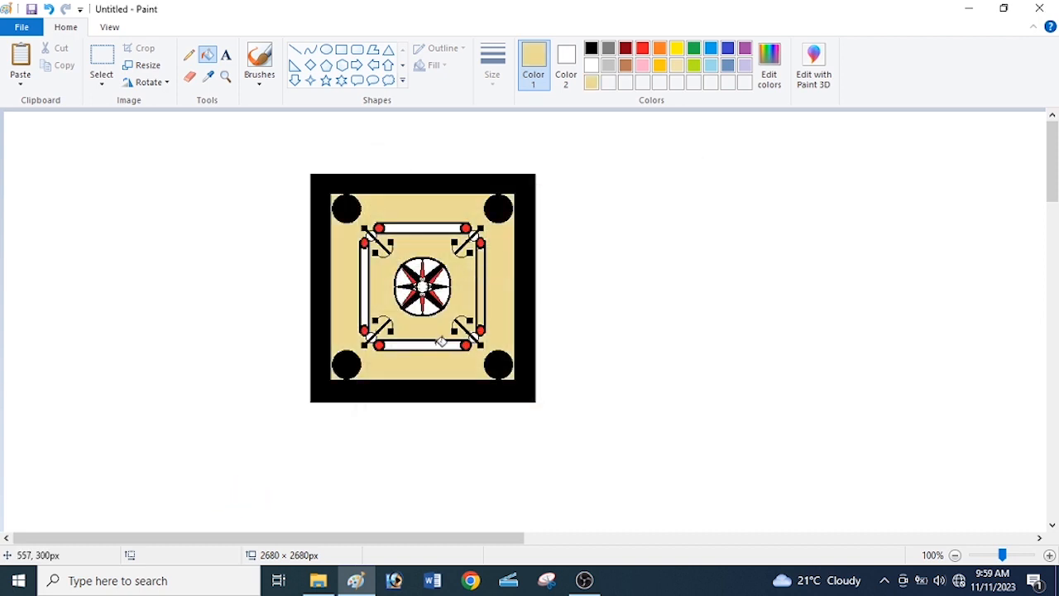
{"action": "left_click", "coordinate": [426, 341]}
{"action": "left_click", "coordinate": [368, 304]}
{"action": "left_click", "coordinate": [420, 228]}
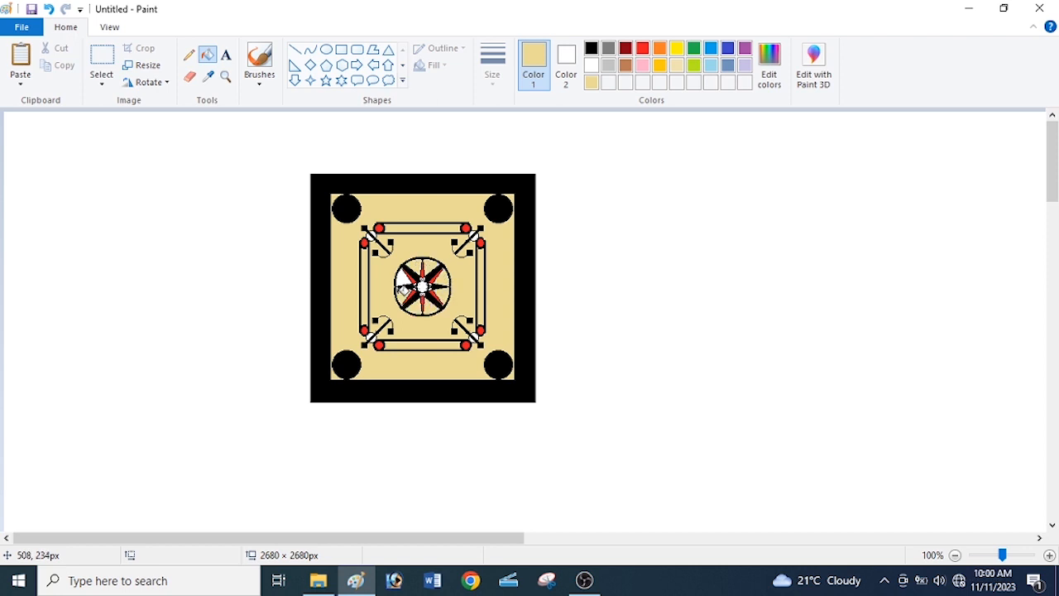
{"action": "left_click", "coordinate": [404, 275]}
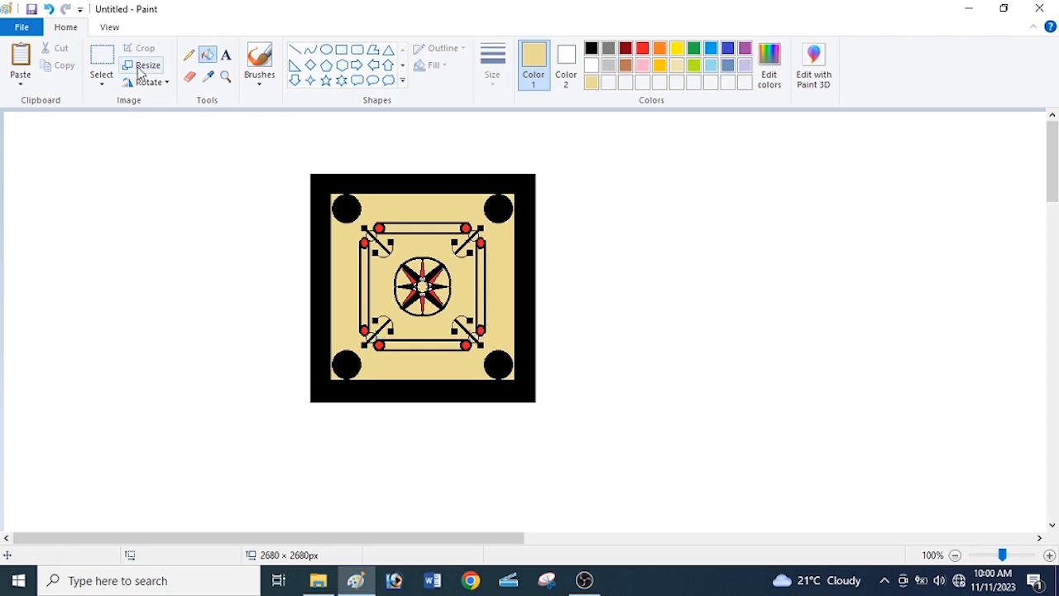
Select the whole board and move it slightly down and to the right.
{"action": "left_click", "coordinate": [102, 56]}
{"action": "left_click_drag", "start_coordinate": [296, 161], "coordinate": [553, 421]}
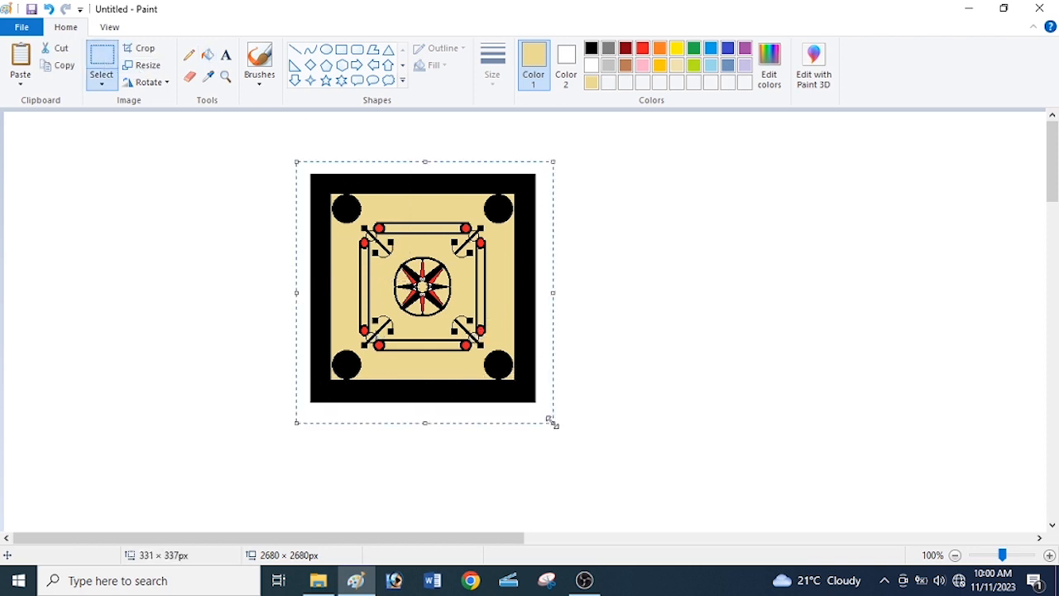
{"action": "left_click_drag", "start_coordinate": [478, 342], "coordinate": [521, 382]}
{"action": "left_click", "coordinate": [276, 285]}
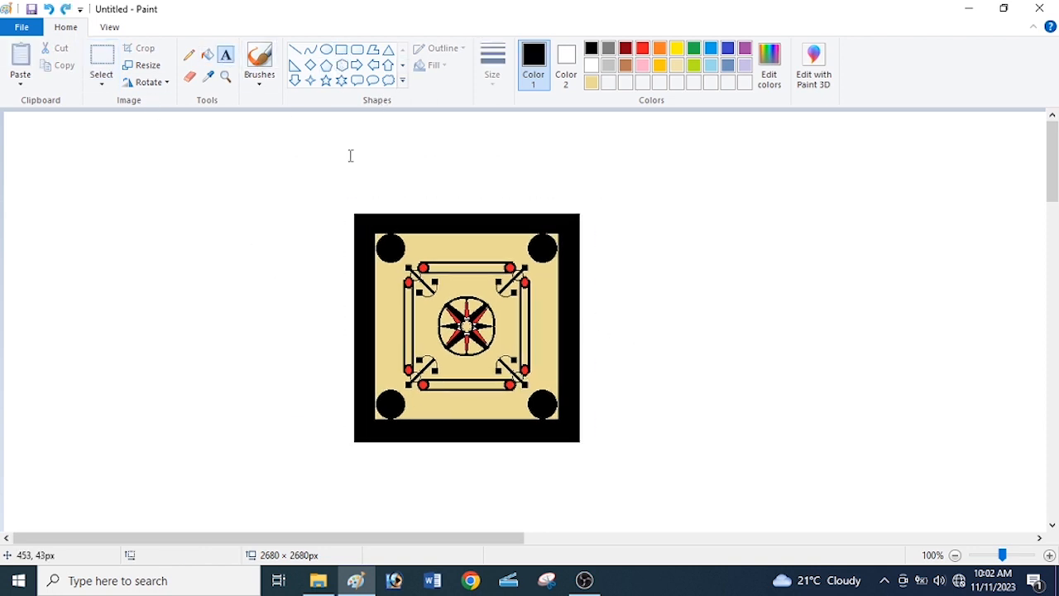
Add a bold 48 pt text box above the board reading "Caroom boad game".
{"action": "left_click", "coordinate": [349, 169]}
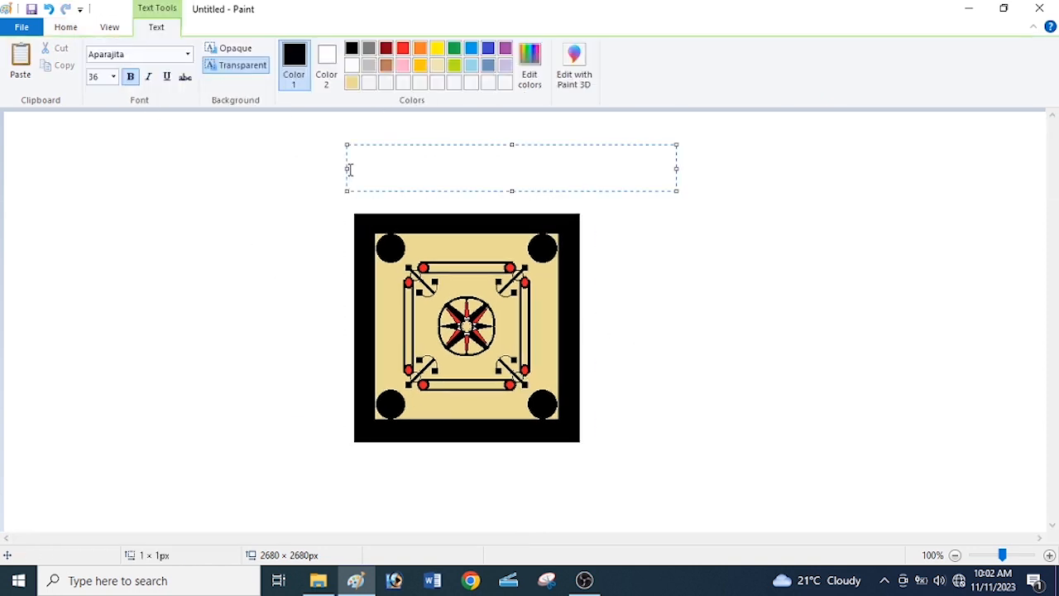
{"action": "left_click", "coordinate": [113, 76]}
{"action": "left_click", "coordinate": [98, 279]}
{"action": "left_click_drag", "start_coordinate": [509, 191], "coordinate": [512, 237]}
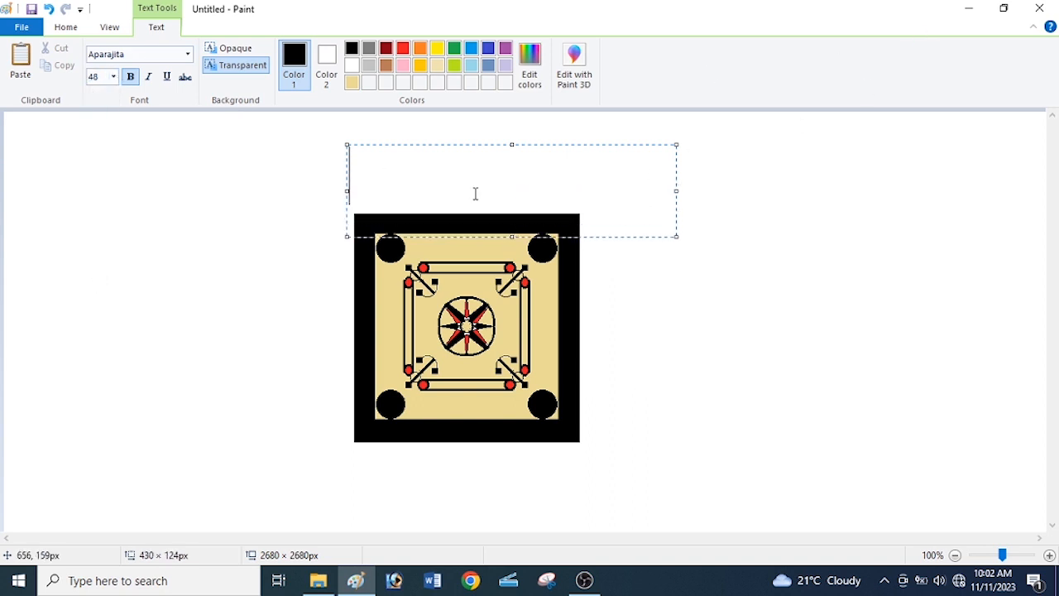
{"action": "type", "text": "Caroo"}
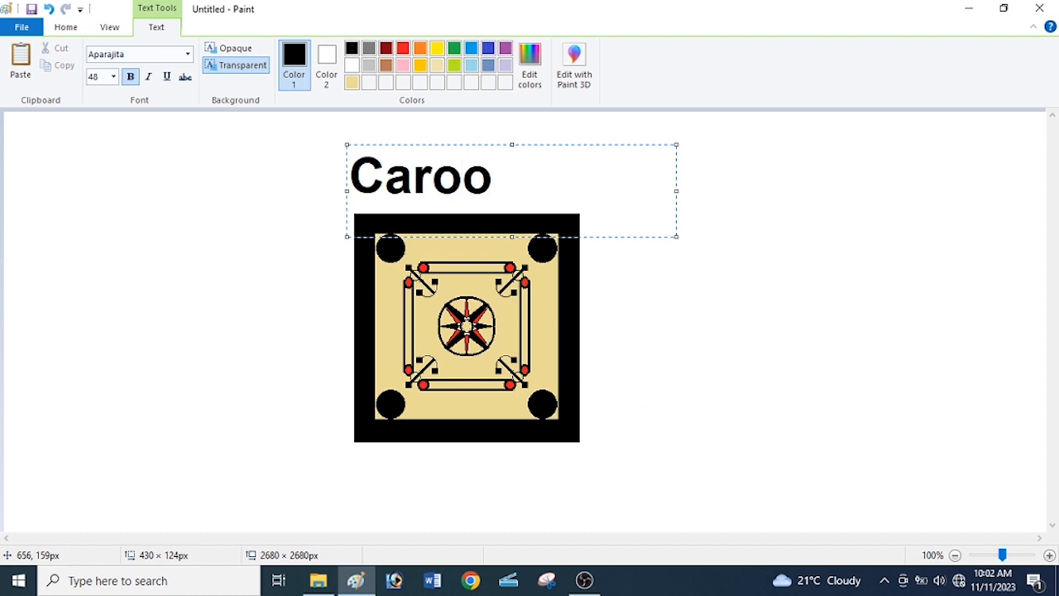
{"action": "type", "text": "m bo"}
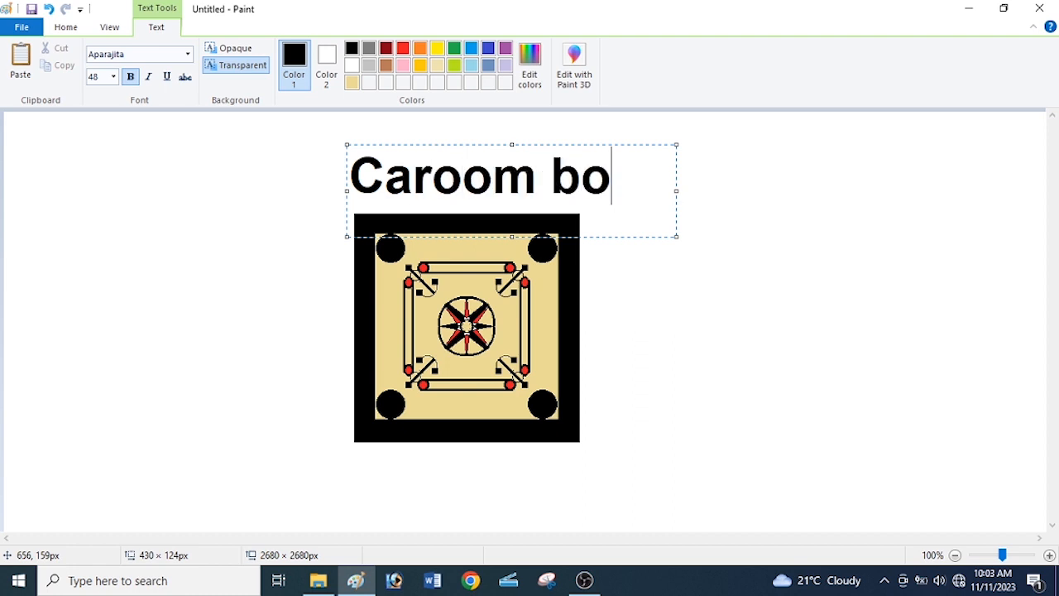
{"action": "type", "text": "ad game"}
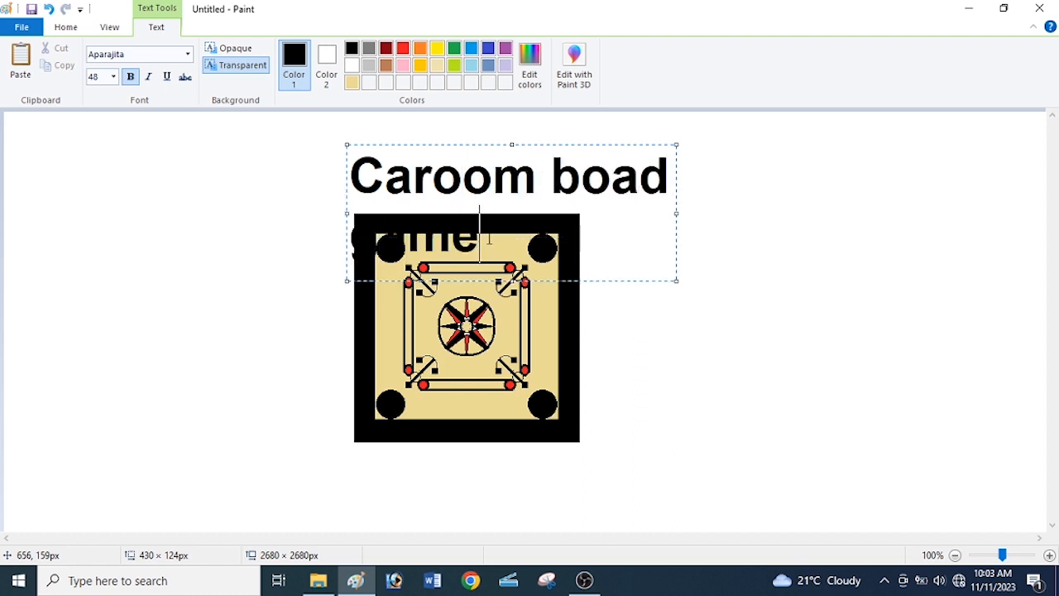
Reduce the title text to 36 pt, widen its box so it fits one line, and centre it above the board.
{"action": "left_click_drag", "start_coordinate": [488, 239], "coordinate": [333, 158]}
{"action": "left_click_drag", "start_coordinate": [676, 214], "coordinate": [722, 213]}
{"action": "left_click", "coordinate": [113, 76]}
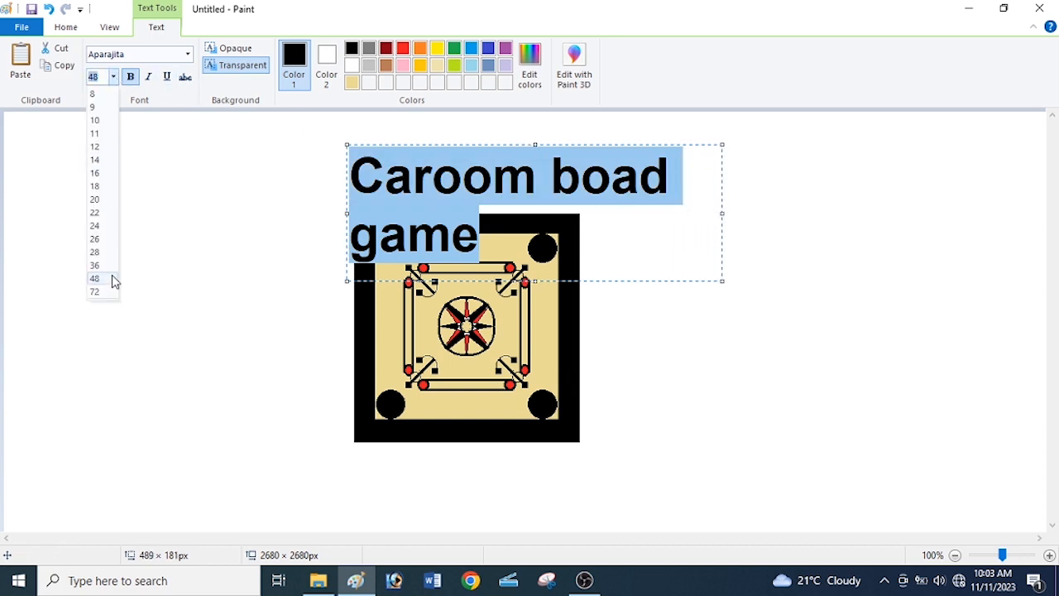
{"action": "left_click", "coordinate": [109, 267]}
{"action": "left_click_drag", "start_coordinate": [483, 144], "coordinate": [439, 154]}
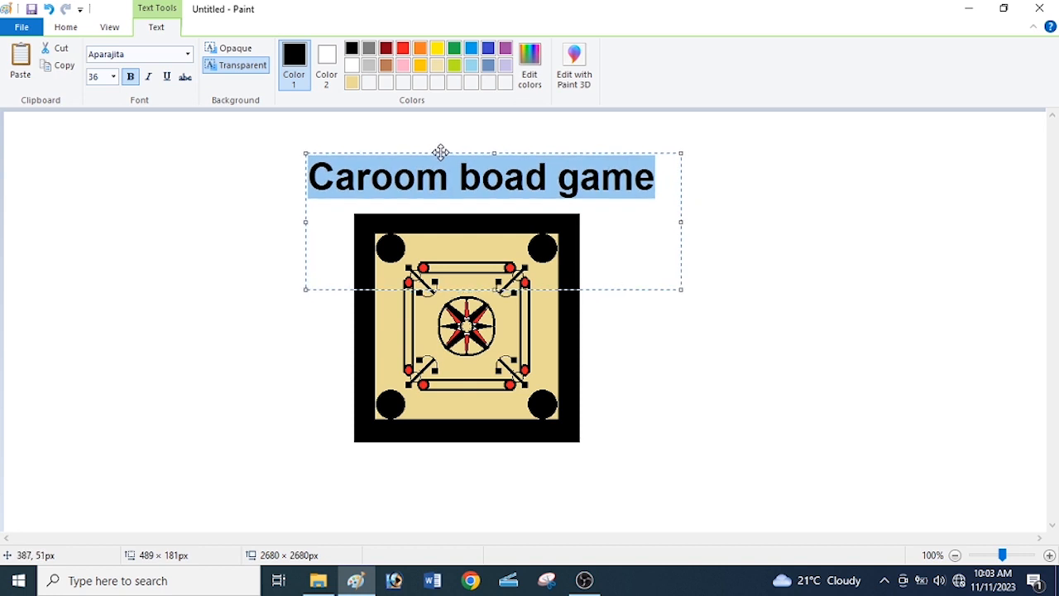
{"action": "left_click", "coordinate": [222, 259]}
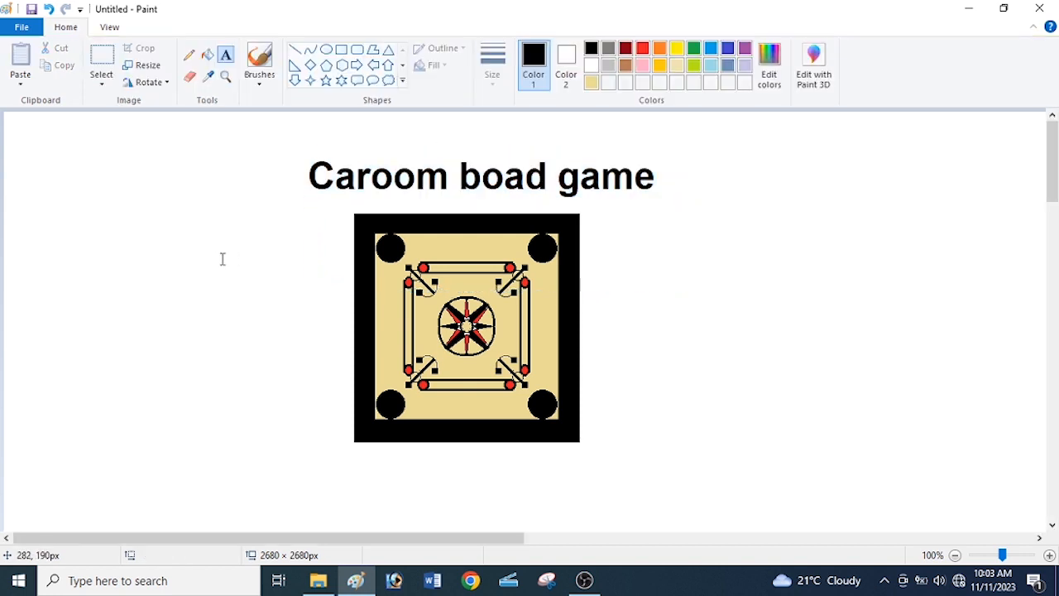